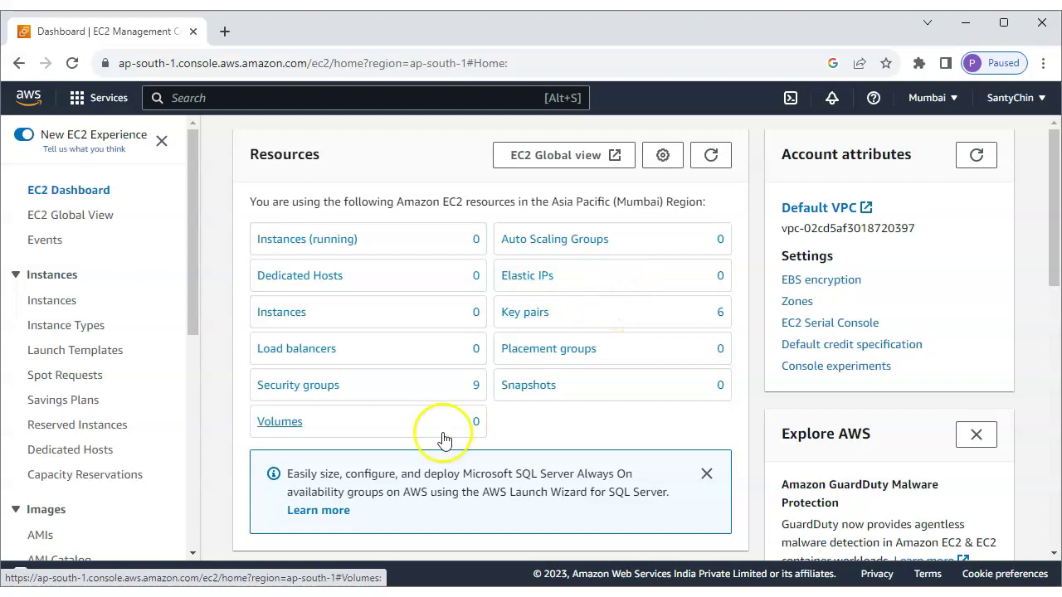
Step: Examine the list of available AWS regions, keeping Asia Pacific (Mumbai) as the region
left_click(950, 101)
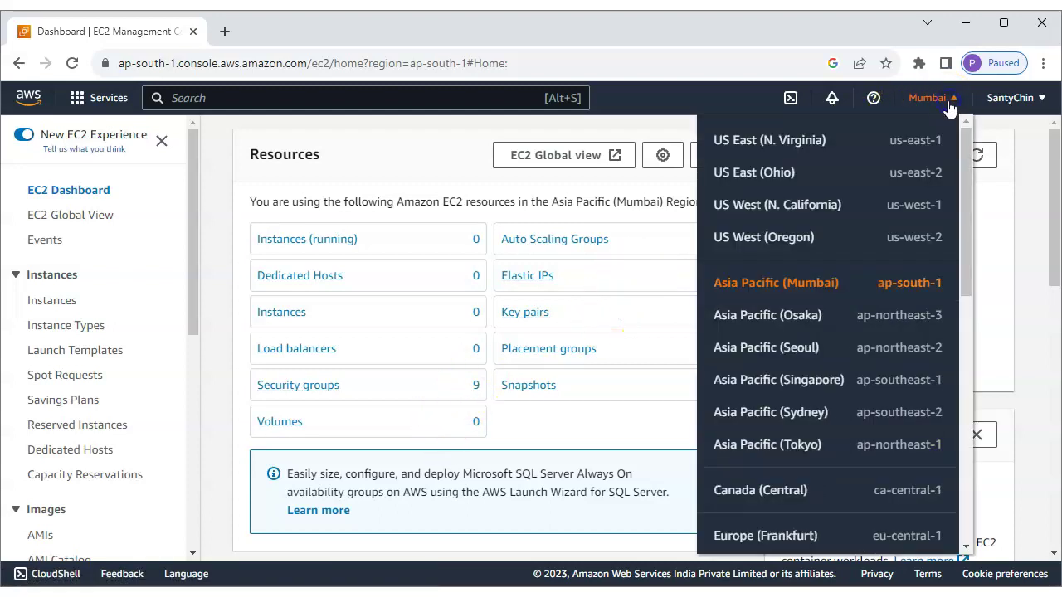
scroll(837, 378, "down", 1)
scroll(836, 377, "down", 4)
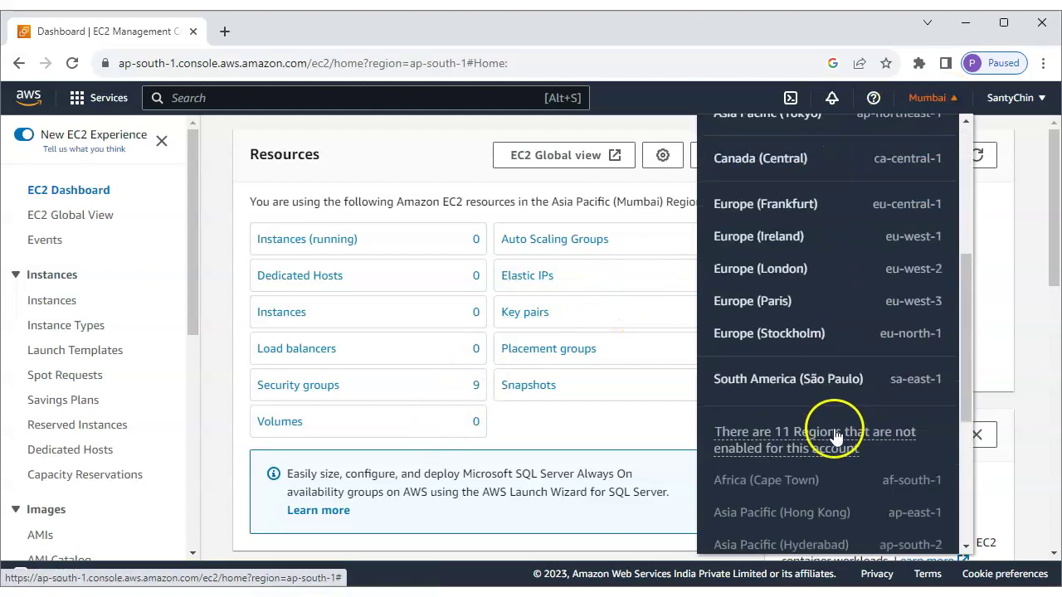
scroll(844, 434, "up", 5)
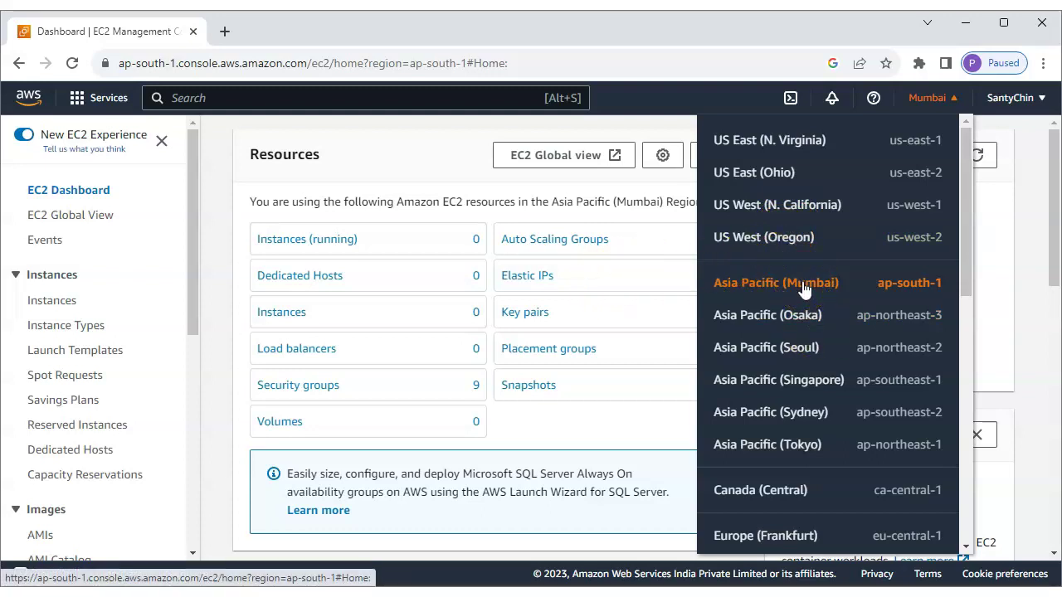
left_click_drag(803, 286, 811, 261)
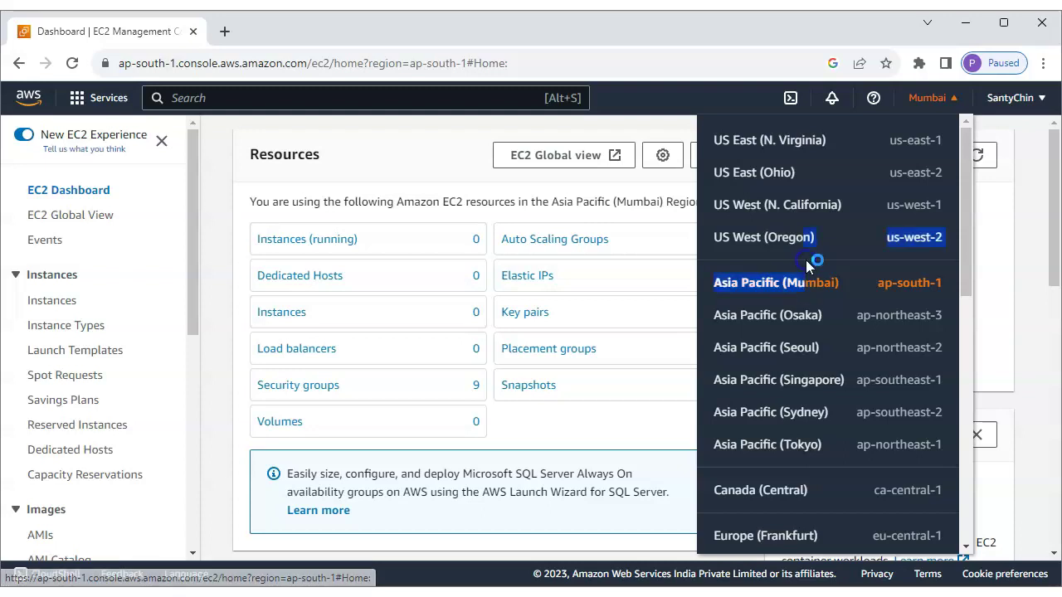
left_click(408, 143)
Step: Start launching a new instance from the running instances list and enter the account holder's first name as its name
left_click(333, 242)
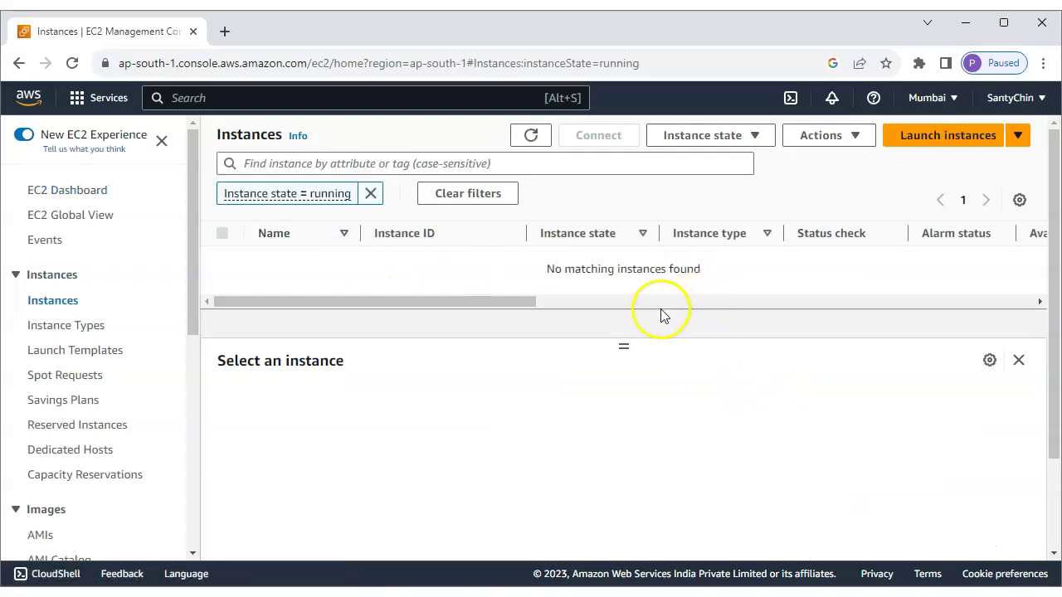
left_click_drag(623, 348, 635, 453)
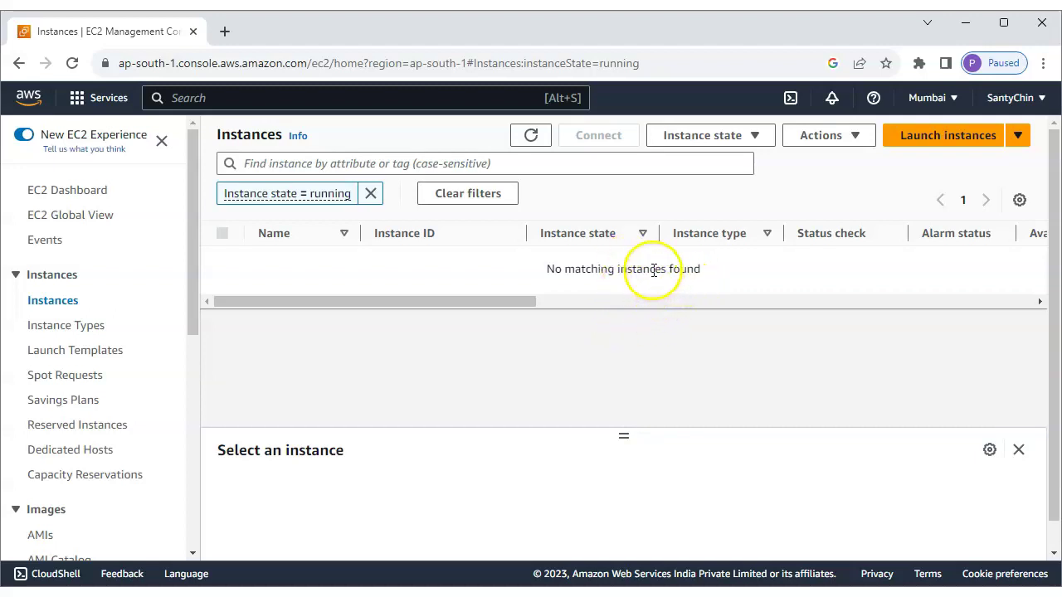
left_click(929, 133)
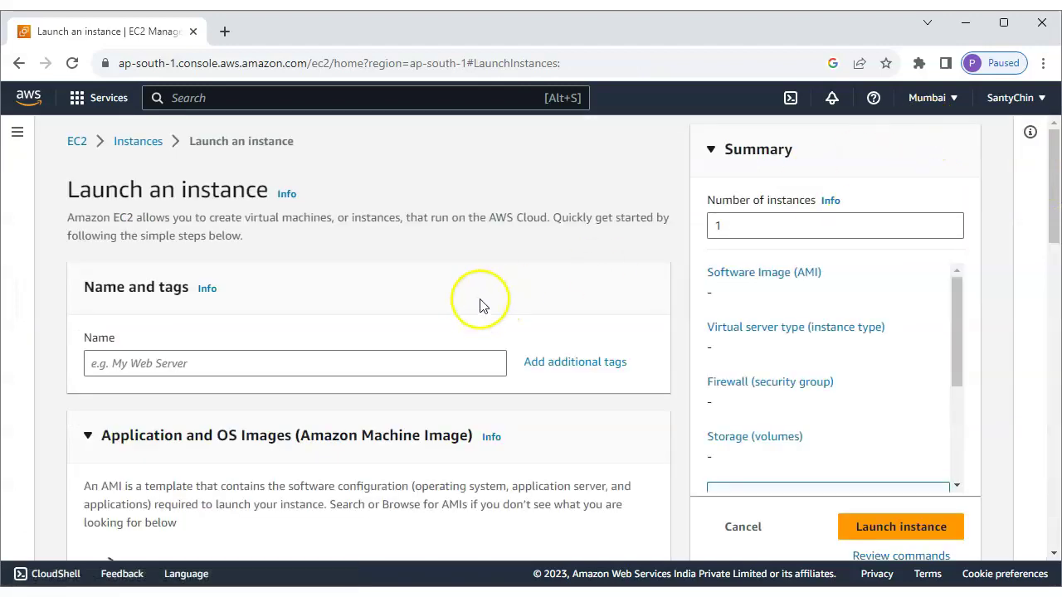
left_click(203, 361)
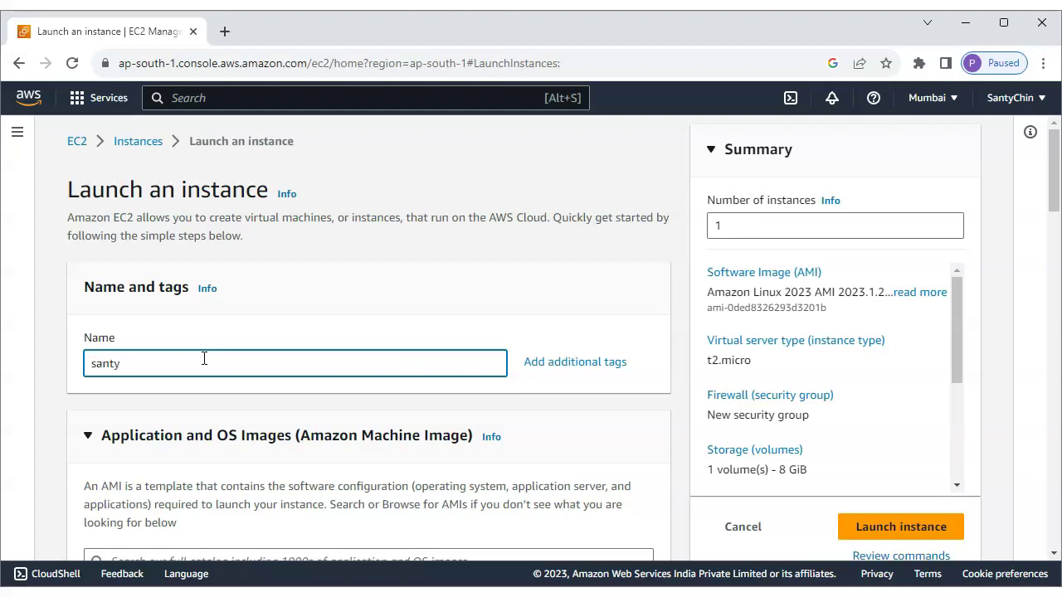
Step: Browse the Quick Start operating system images and select Ubuntu for the instance
scroll(230, 363, "down", 2)
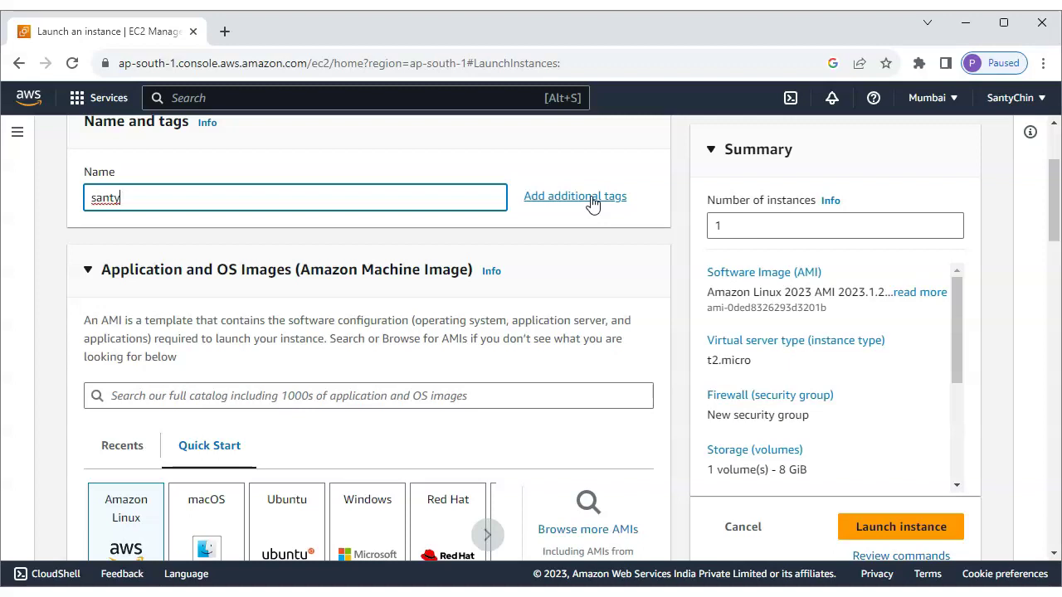
scroll(241, 290, "down", 3)
scroll(308, 268, "up", 2)
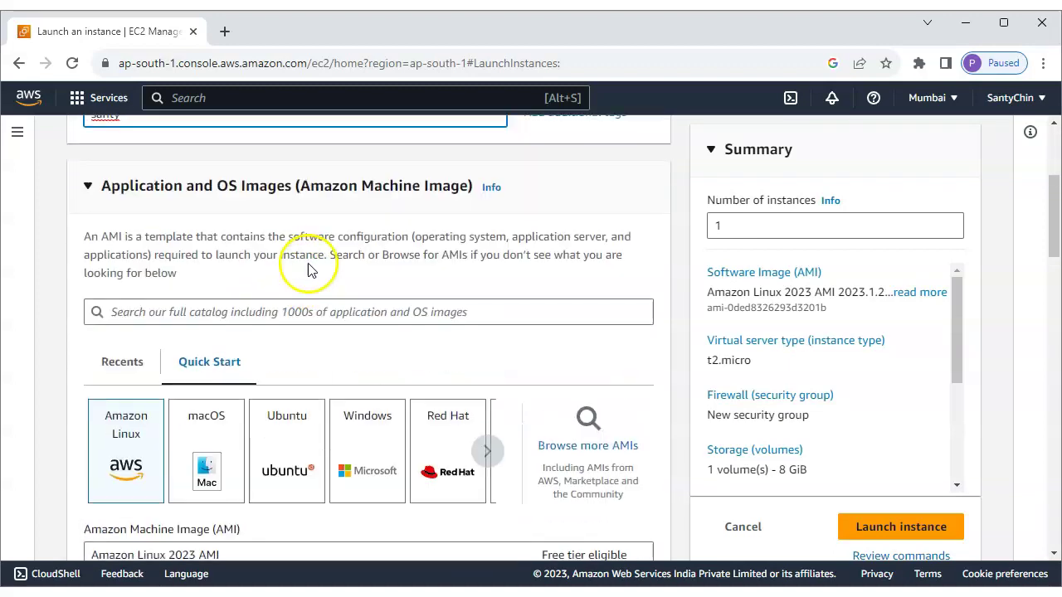
scroll(332, 284, "down", 1)
left_click(490, 377)
left_click(491, 378)
left_click(490, 377)
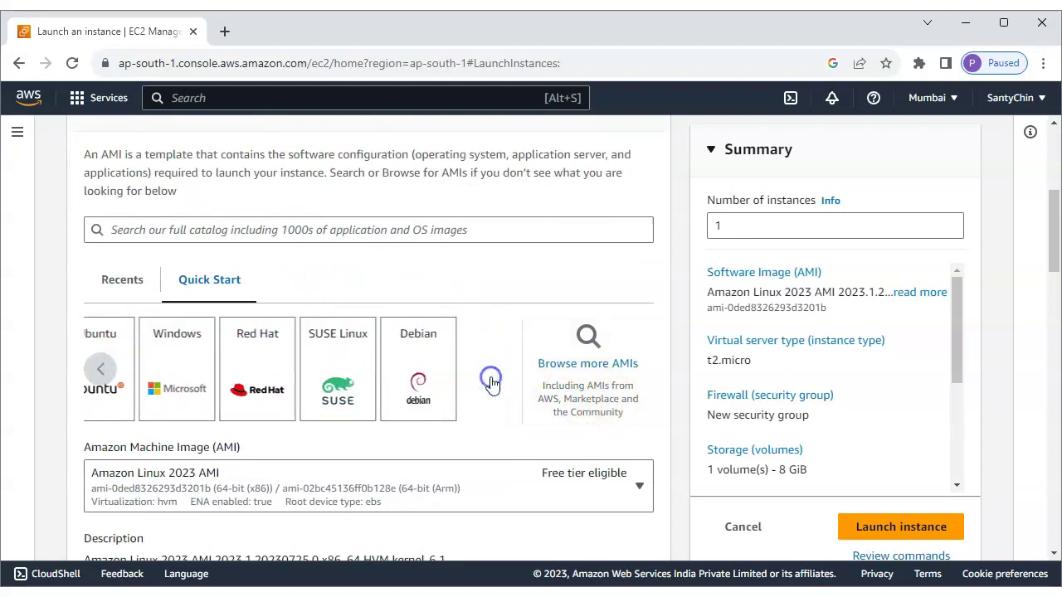
left_click(99, 372)
left_click(99, 372)
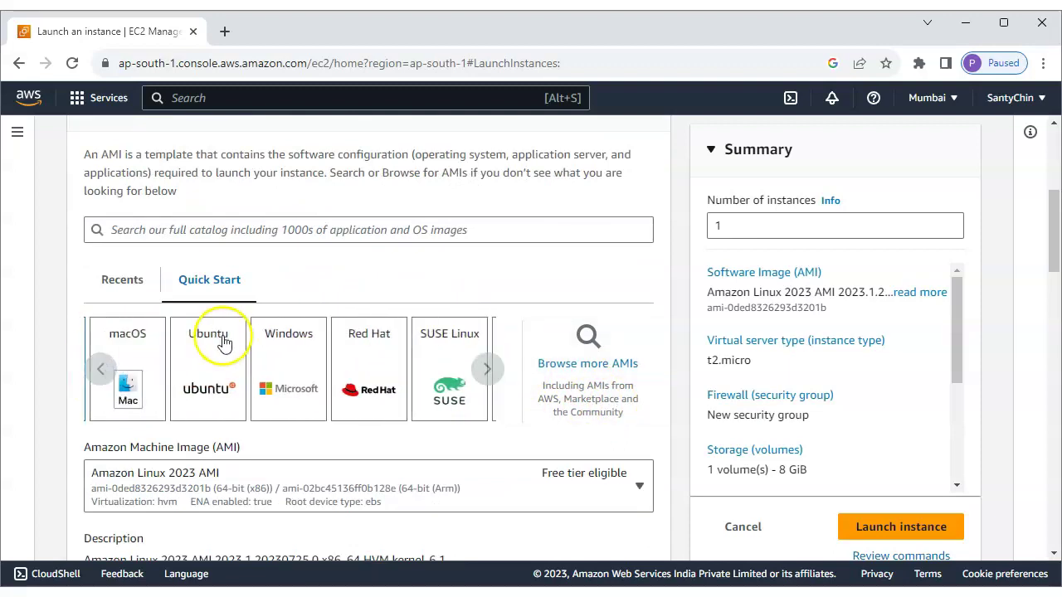
left_click(224, 344)
Step: Choose the Ubuntu Server 22.04 LTS (HVM), SSD Volume Type image and keep the 64-bit (x86) architecture
scroll(457, 464, "down", 3)
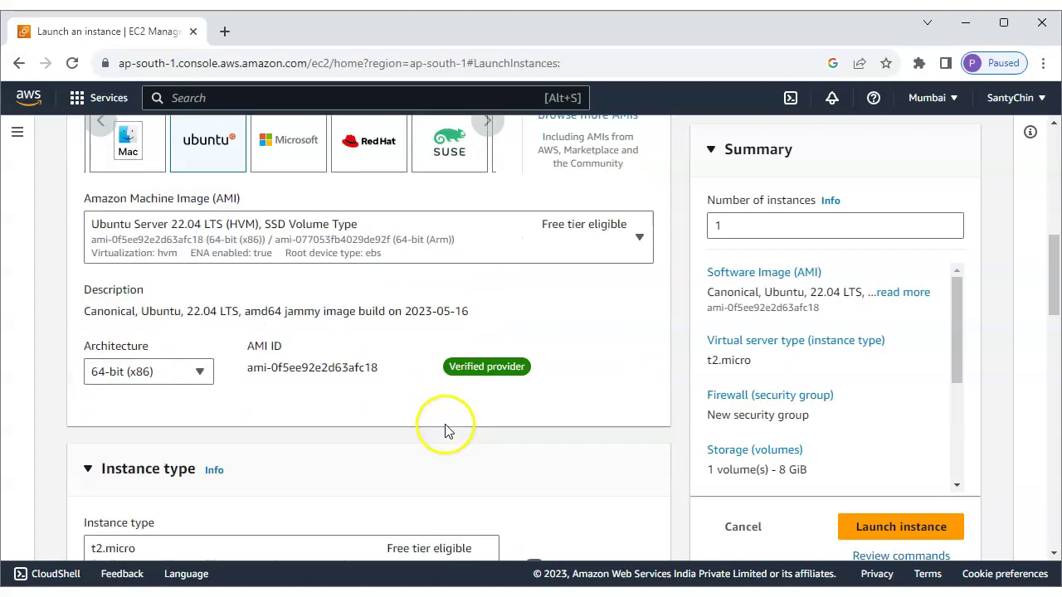
left_click(641, 237)
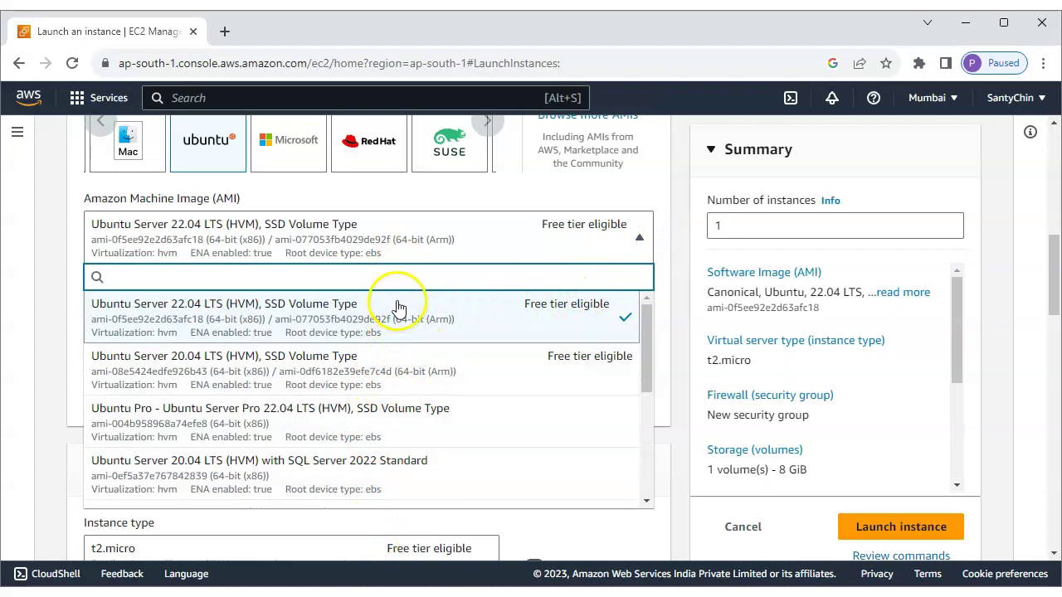
left_click(181, 312)
left_click(498, 247)
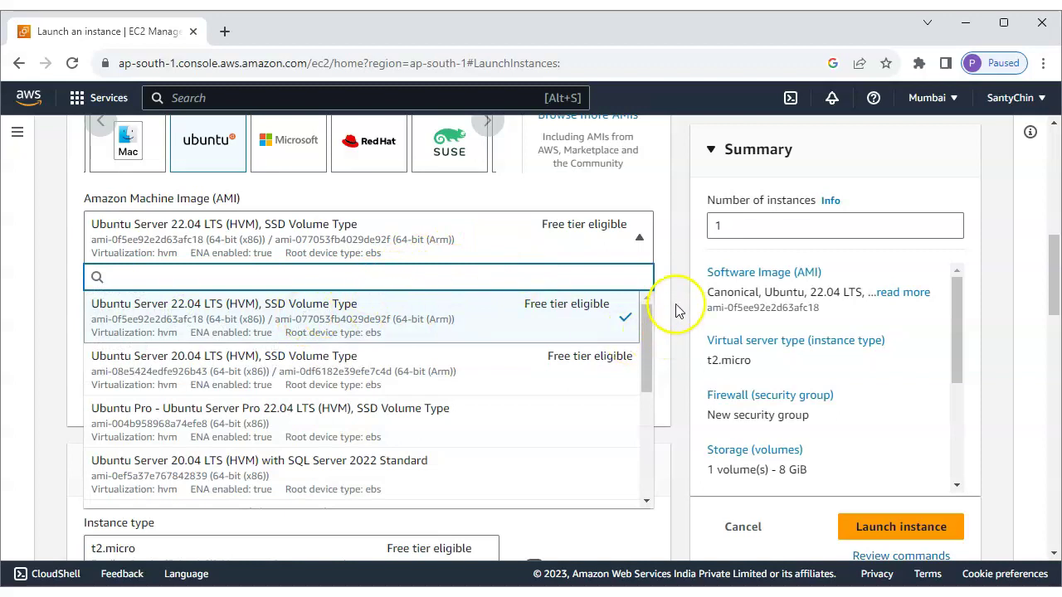
left_click(685, 254)
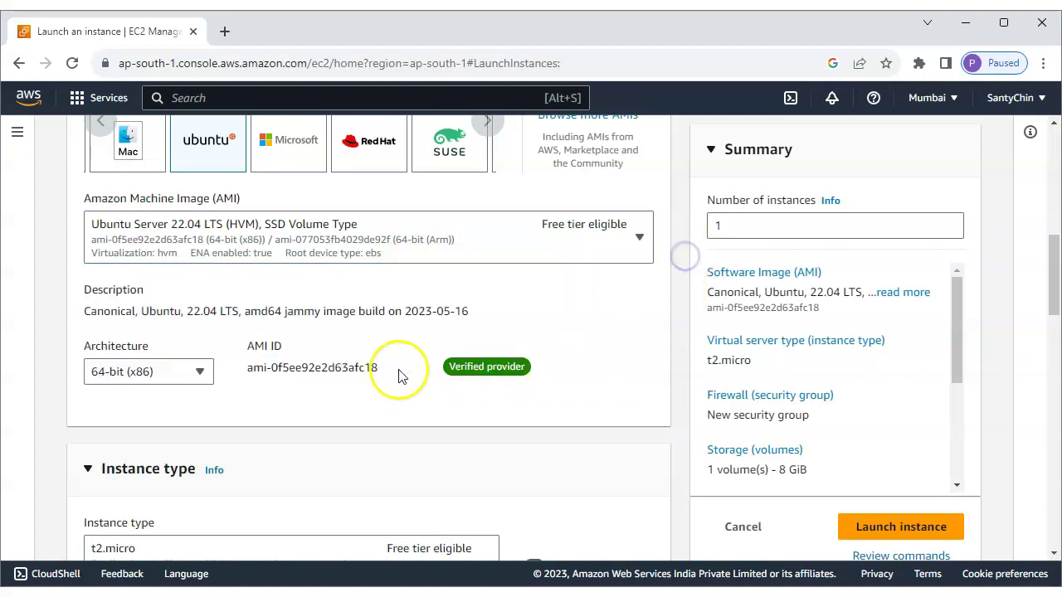
left_click(199, 375)
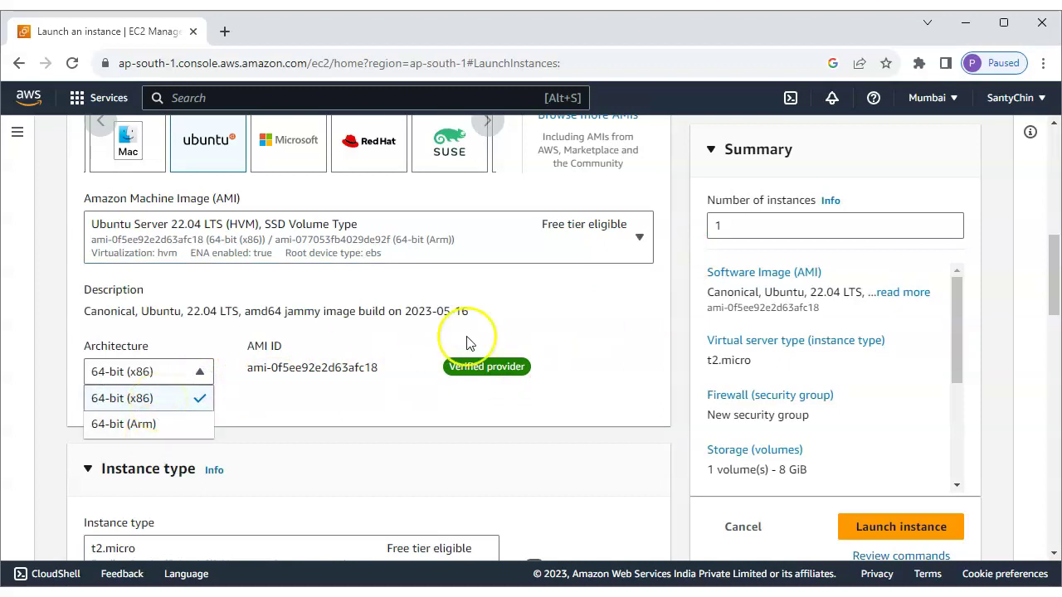
left_click(605, 339)
Step: Examine the vCPU, memory and pricing details of the current-generation instance types, from t2.nano through the larger sizes
scroll(605, 339, "down", 2)
scroll(604, 339, "down", 1)
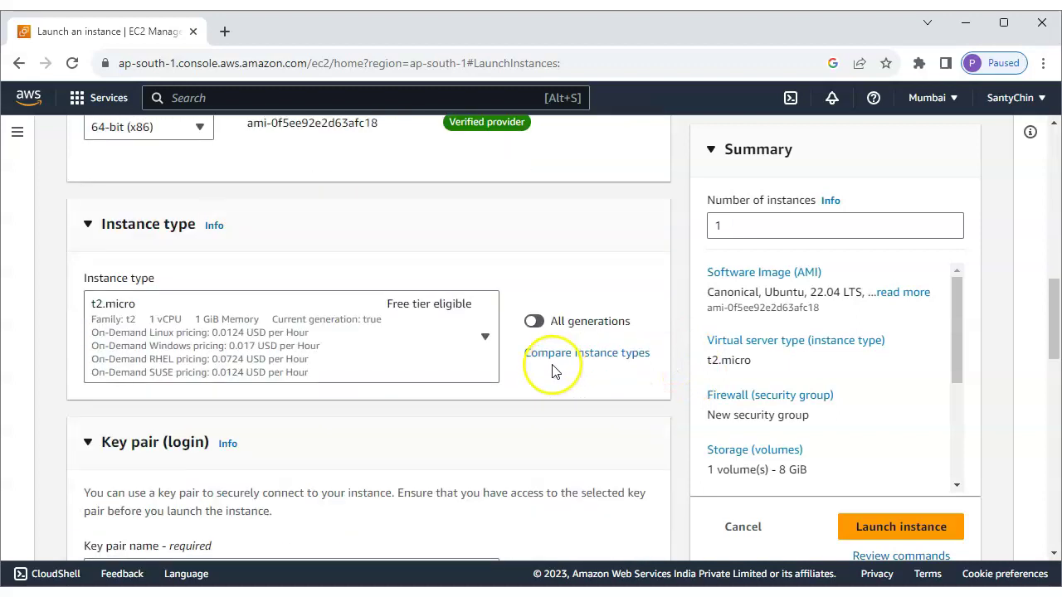
left_click(486, 333)
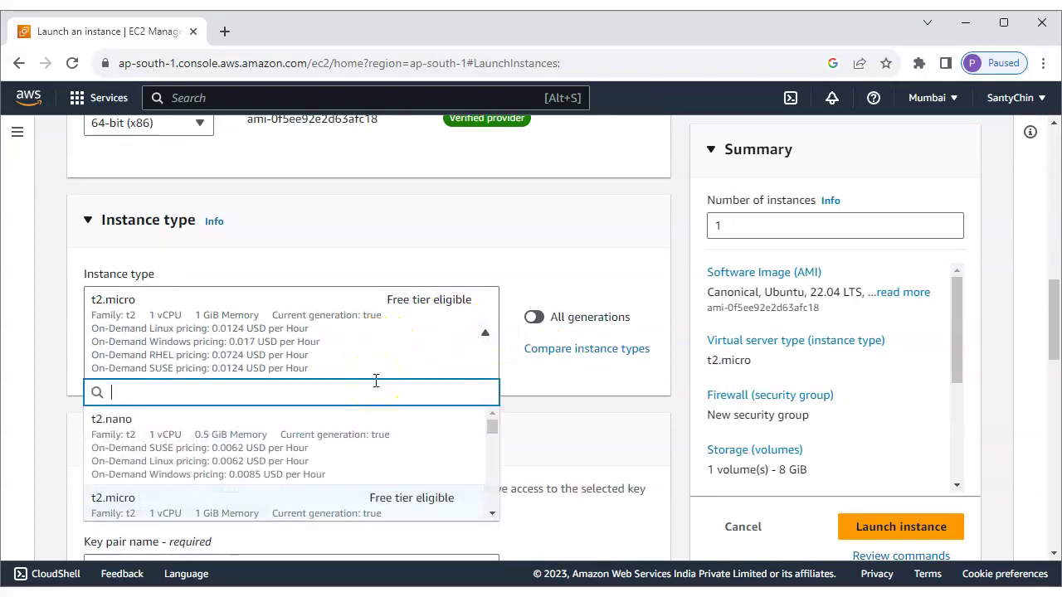
scroll(357, 431, "down", 1)
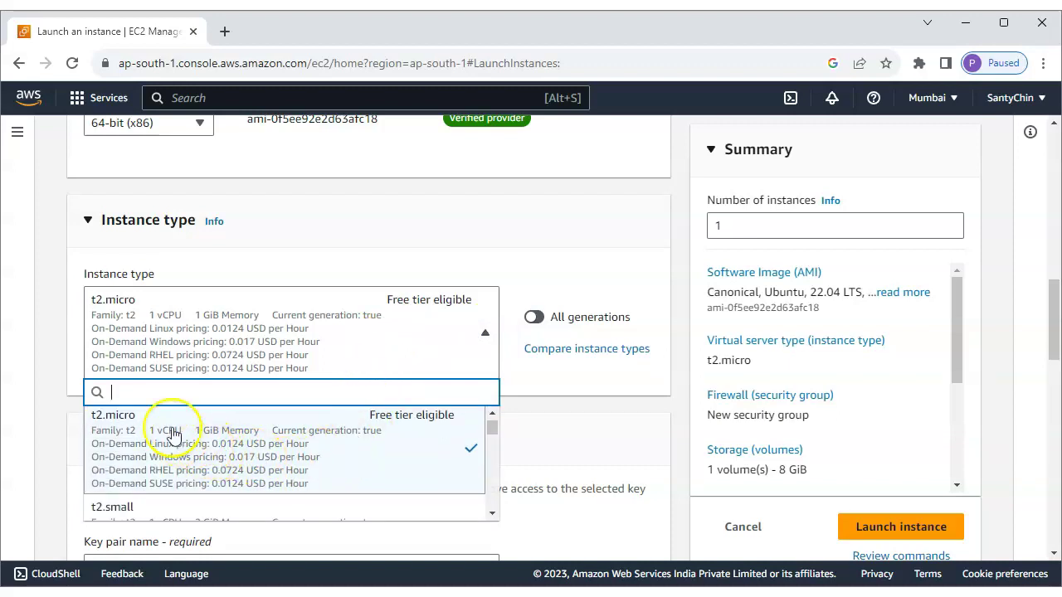
scroll(199, 440, "up", 1)
scroll(168, 445, "down", 1)
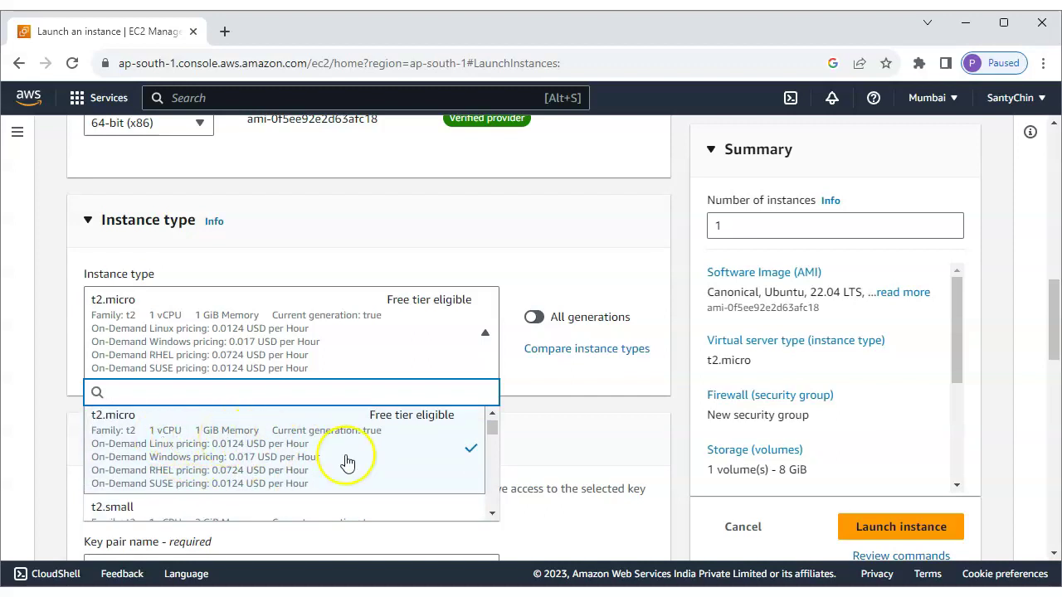
scroll(282, 462, "up", 1)
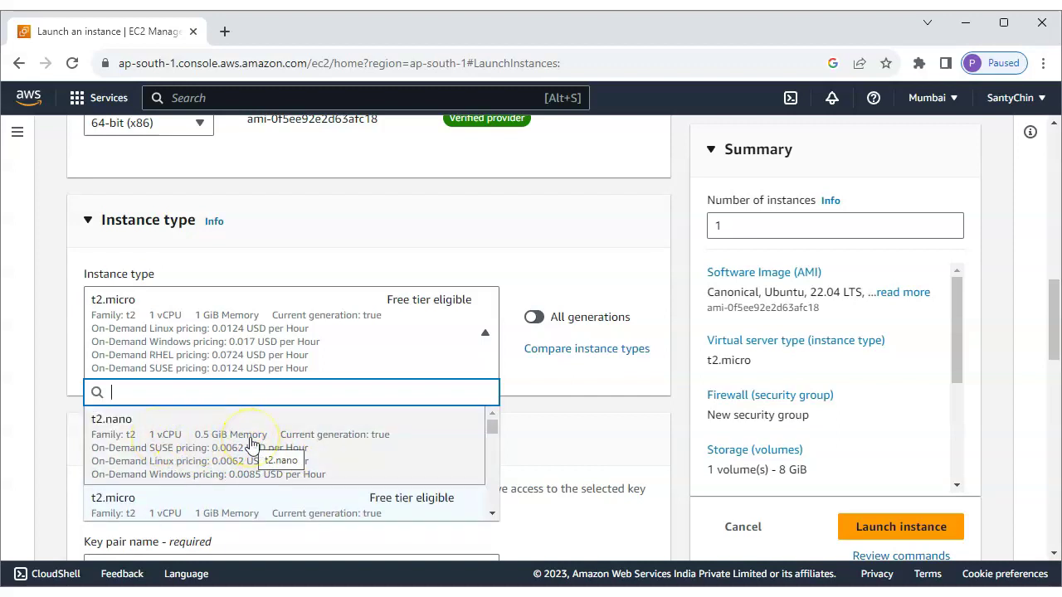
scroll(216, 448, "down", 2)
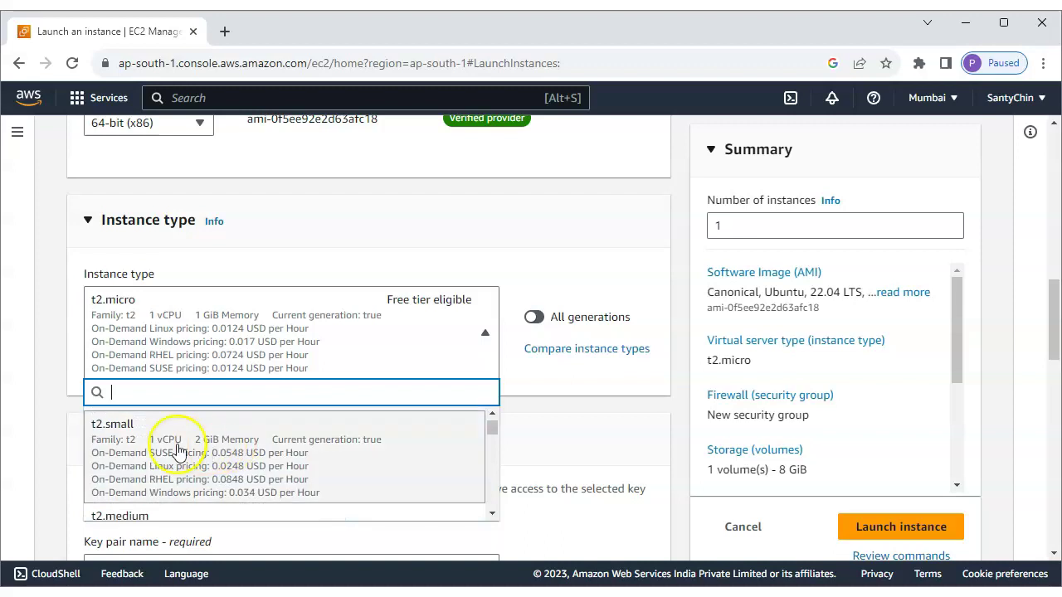
scroll(219, 450, "down", 2)
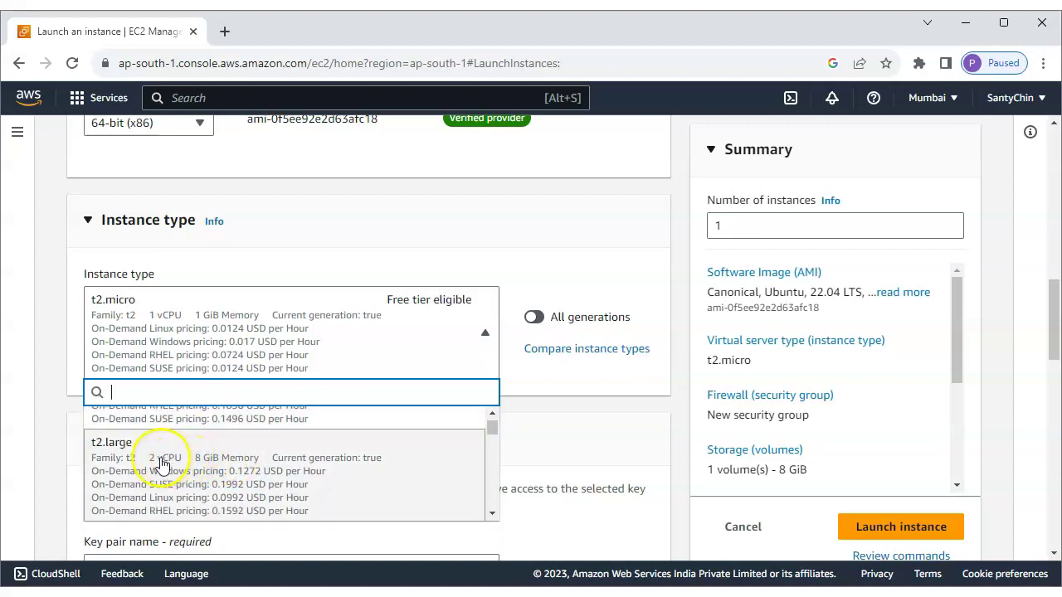
scroll(221, 467, "down", 4)
scroll(348, 472, "down", 3)
left_click(575, 232)
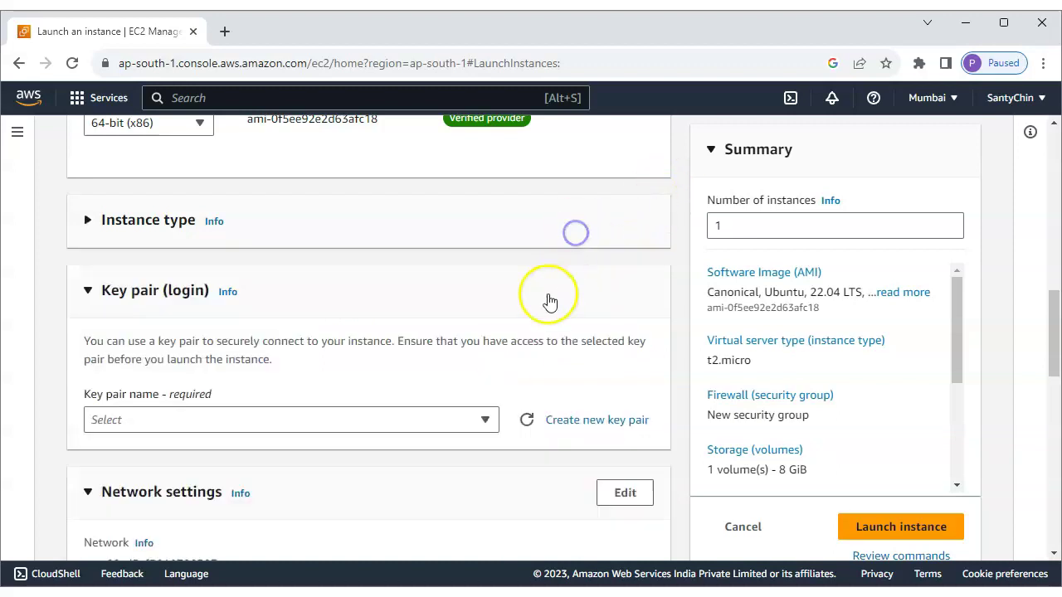
left_click(403, 222)
Step: Examine the instance type list with All generations temporarily enabled
left_click(535, 319)
left_click(434, 332)
scroll(394, 462, "down", 3)
scroll(325, 290, "down", 5)
scroll(324, 288, "down", 10)
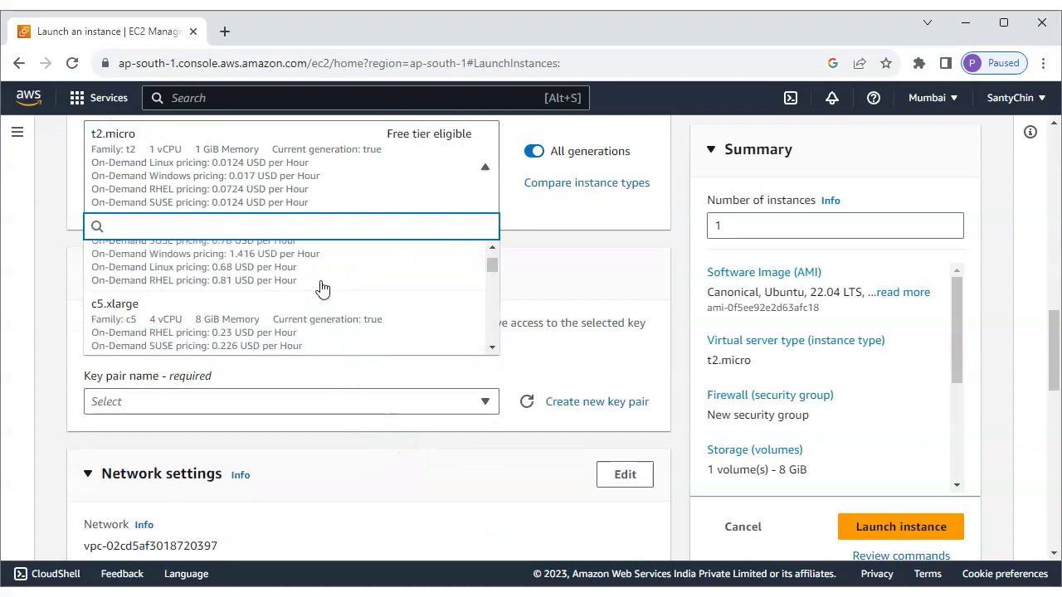
scroll(332, 290, "down", 3)
scroll(695, 362, "up", 5)
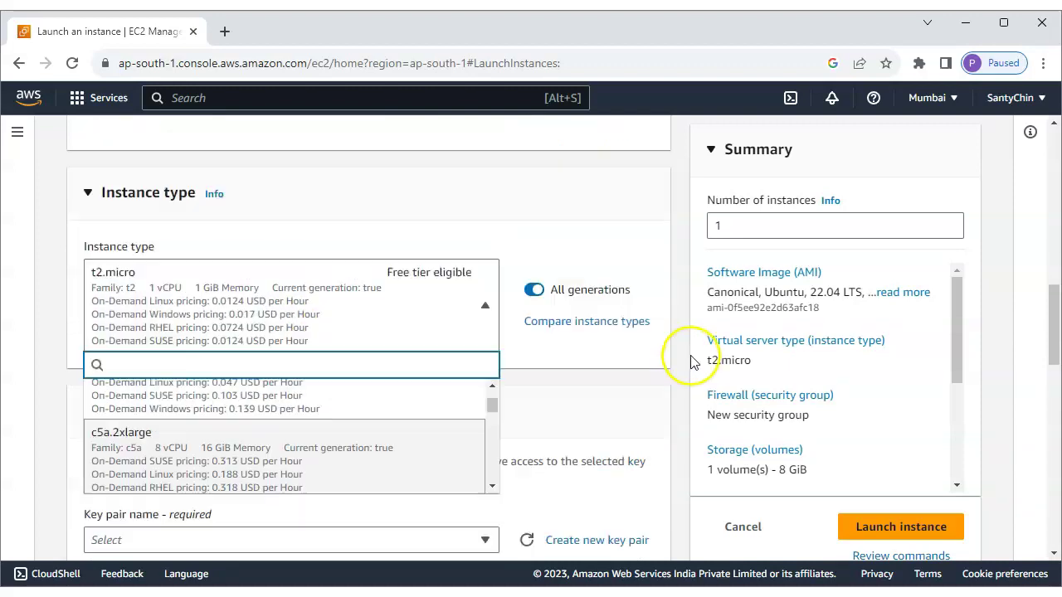
scroll(610, 428, "down", 2)
left_click(586, 341)
left_click(571, 401)
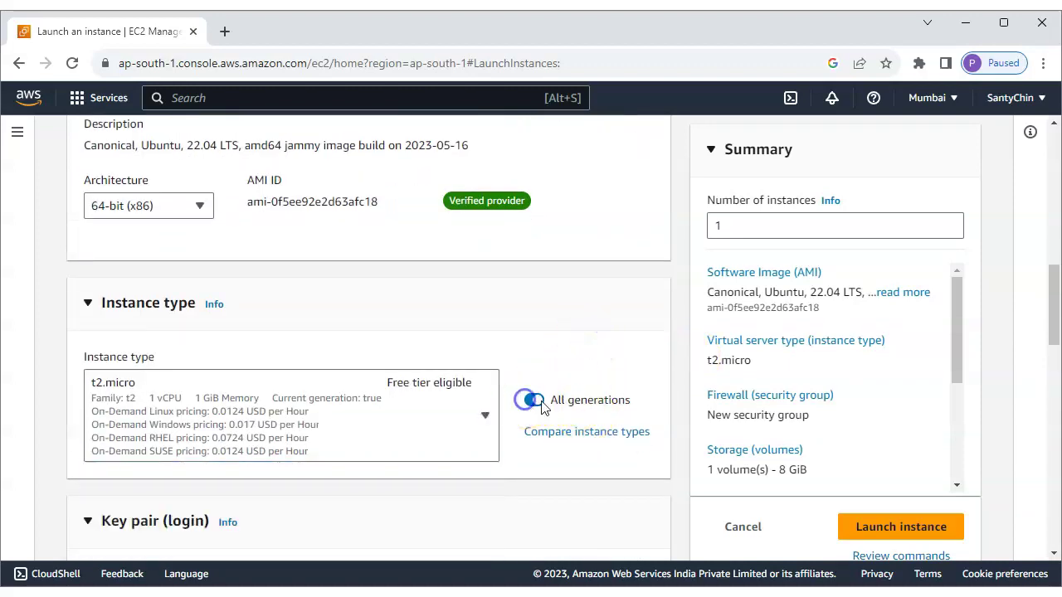
Step: Review the instance type comparison table and confirm t2.micro as the instance type
right_click(568, 436)
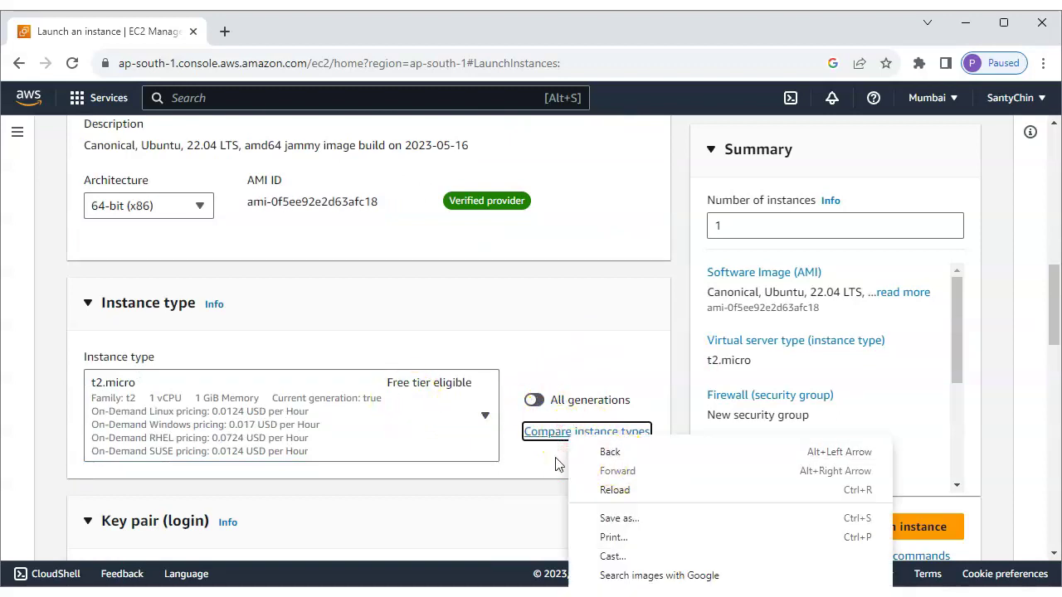
left_click(555, 458)
left_click(574, 431)
scroll(493, 360, "down", 5)
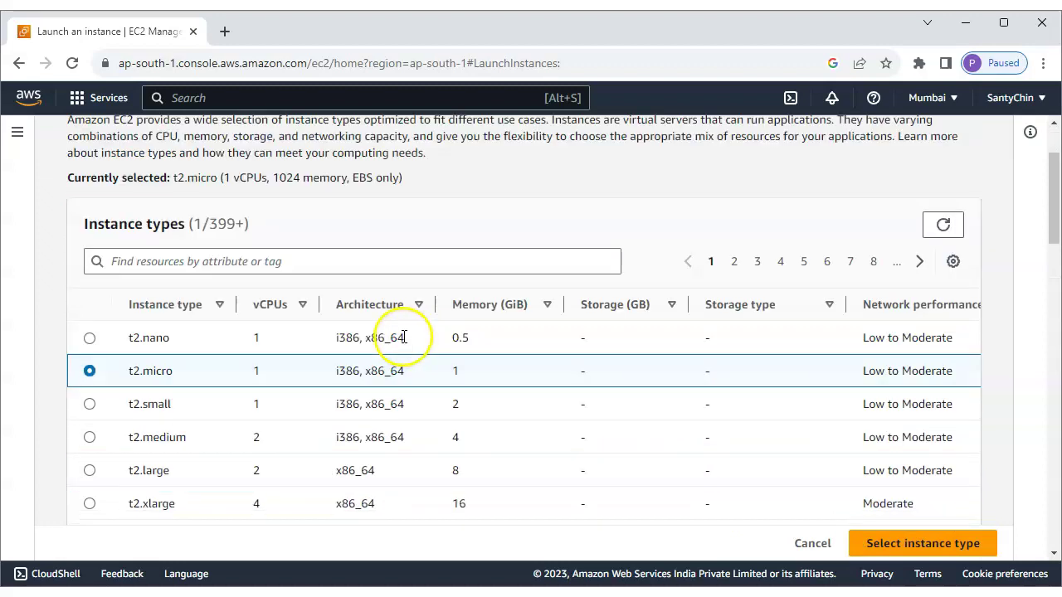
scroll(639, 383, "down", 15)
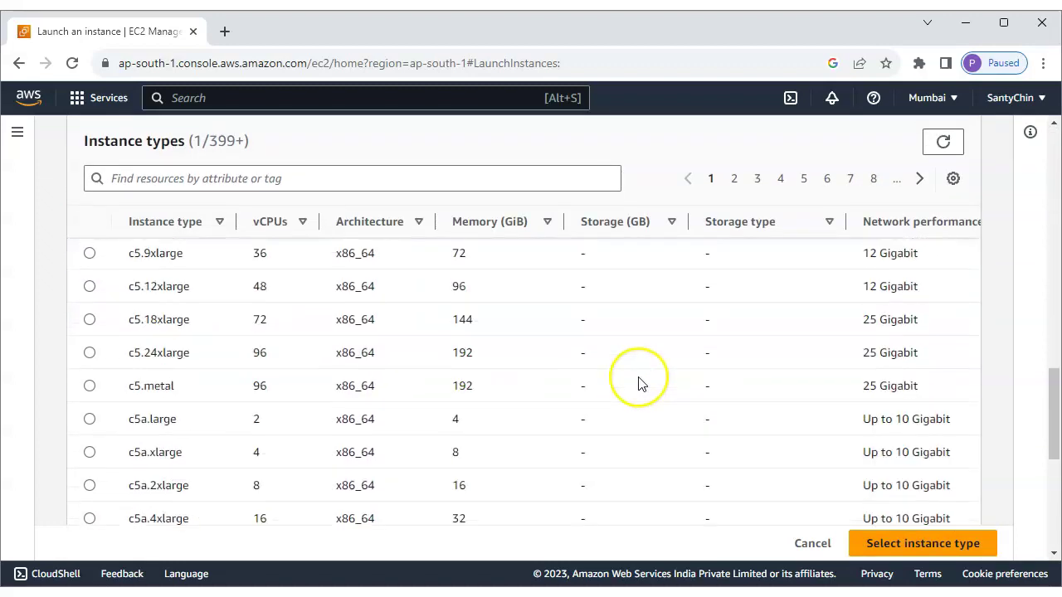
scroll(639, 383, "up", 15)
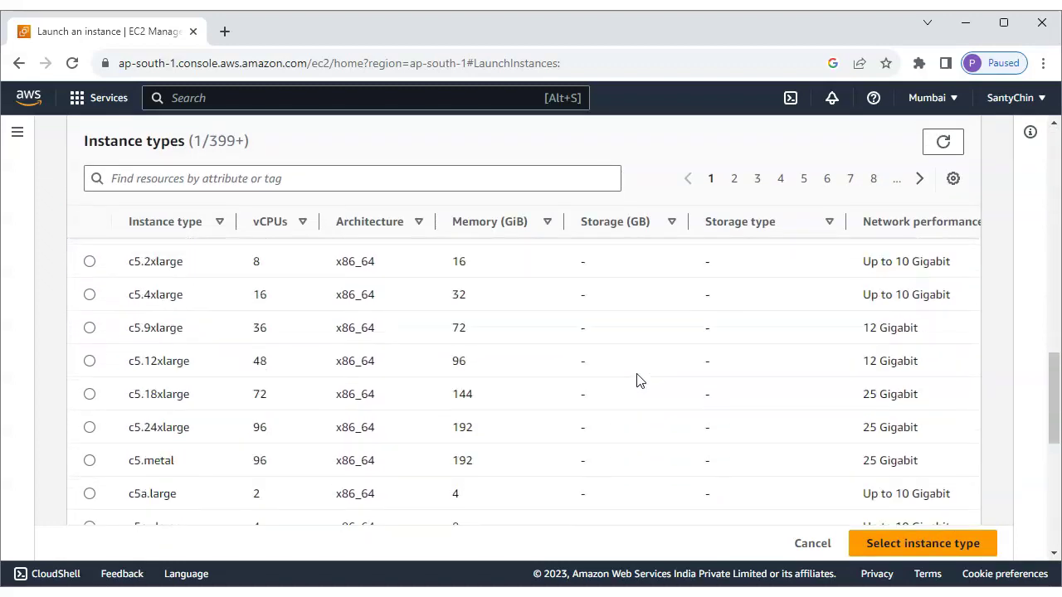
scroll(631, 378, "up", 8)
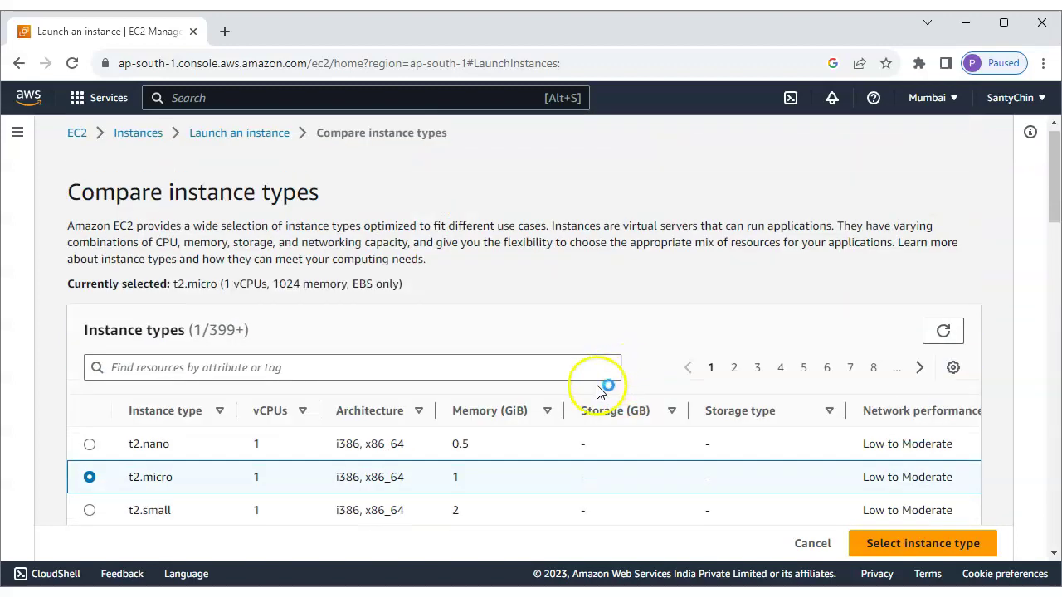
left_click(917, 548)
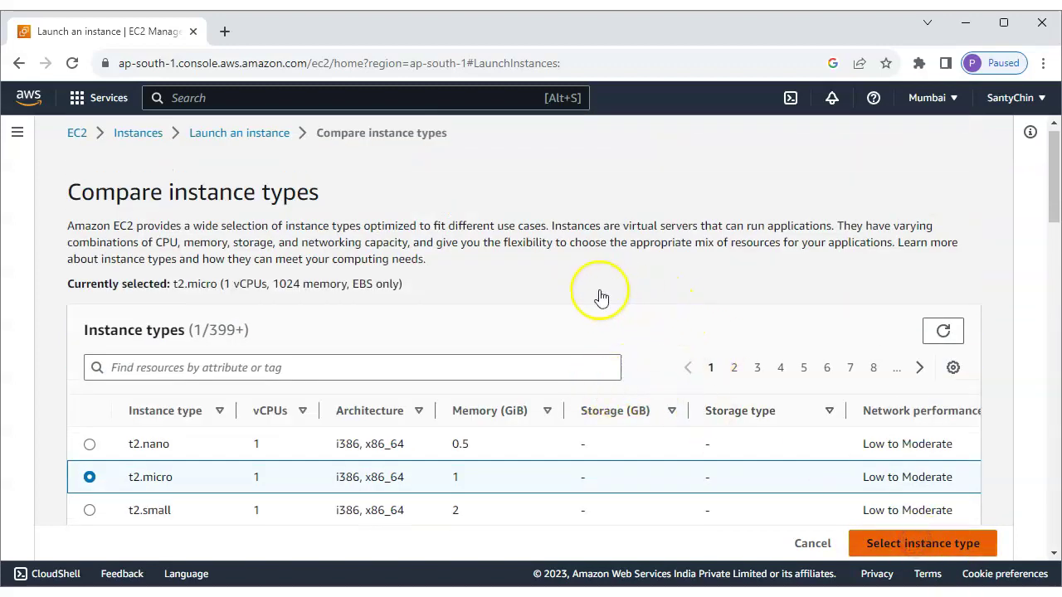
scroll(425, 269, "up", 5)
scroll(425, 270, "down", 6)
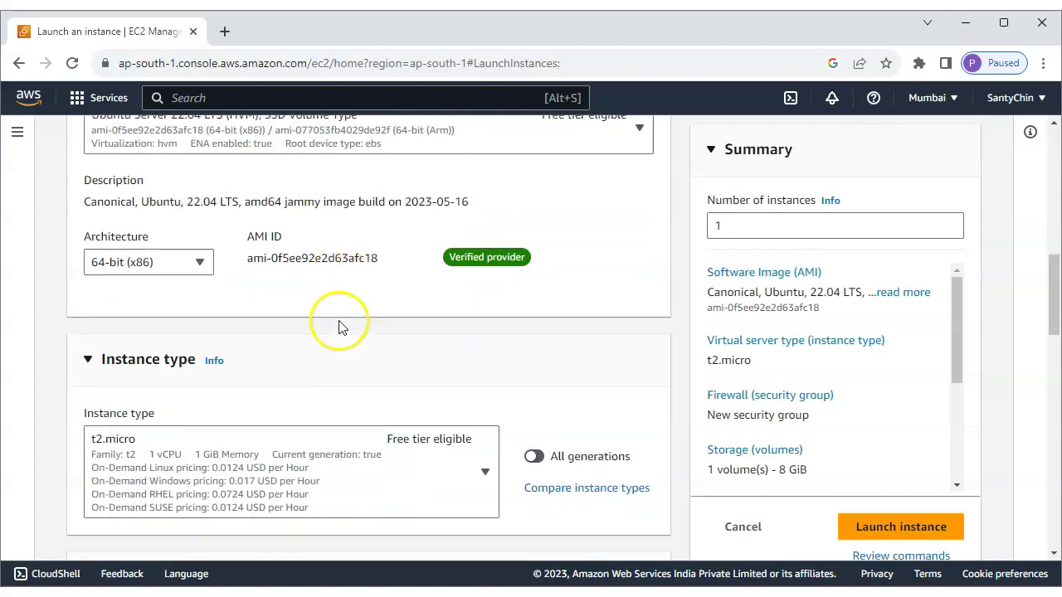
Step: Create an RSA key pair in .pem format, named like the instance, and save its private key file in Documents
scroll(337, 356, "down", 2)
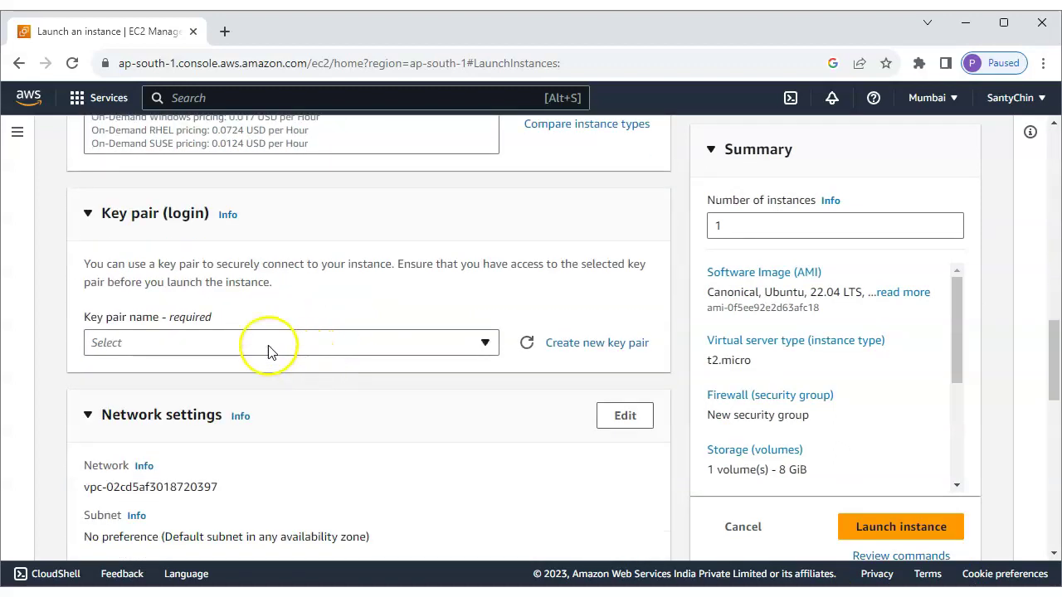
left_click(601, 342)
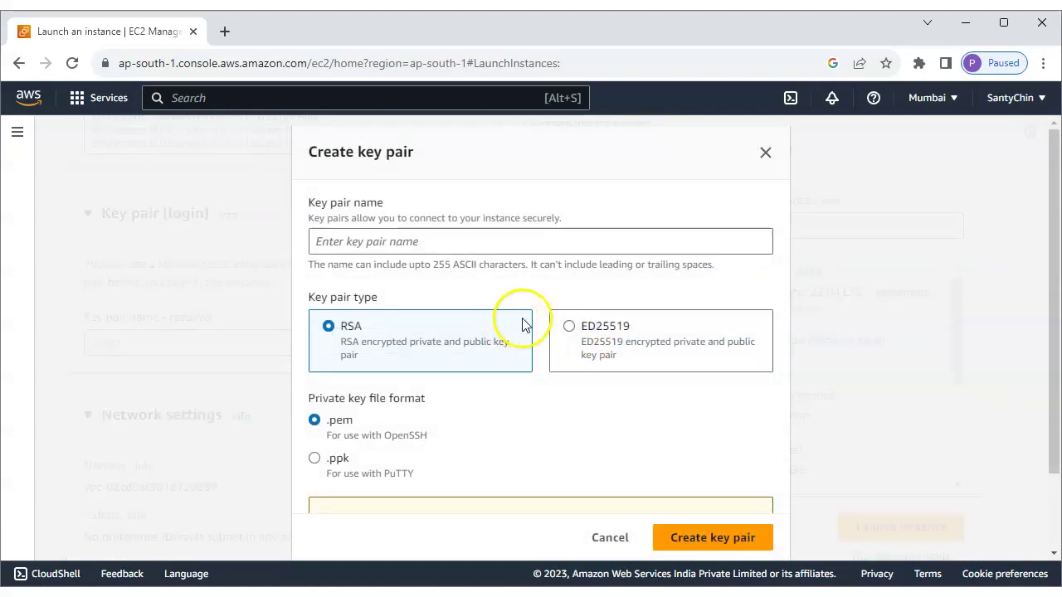
scroll(506, 274, "down", 2)
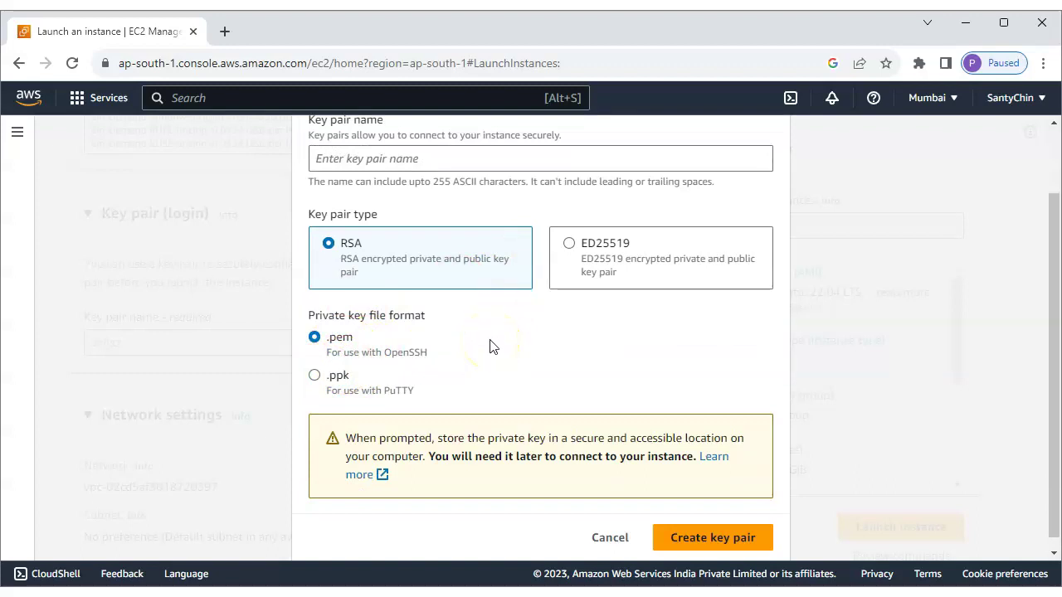
scroll(489, 347, "up", 1)
left_click(453, 243)
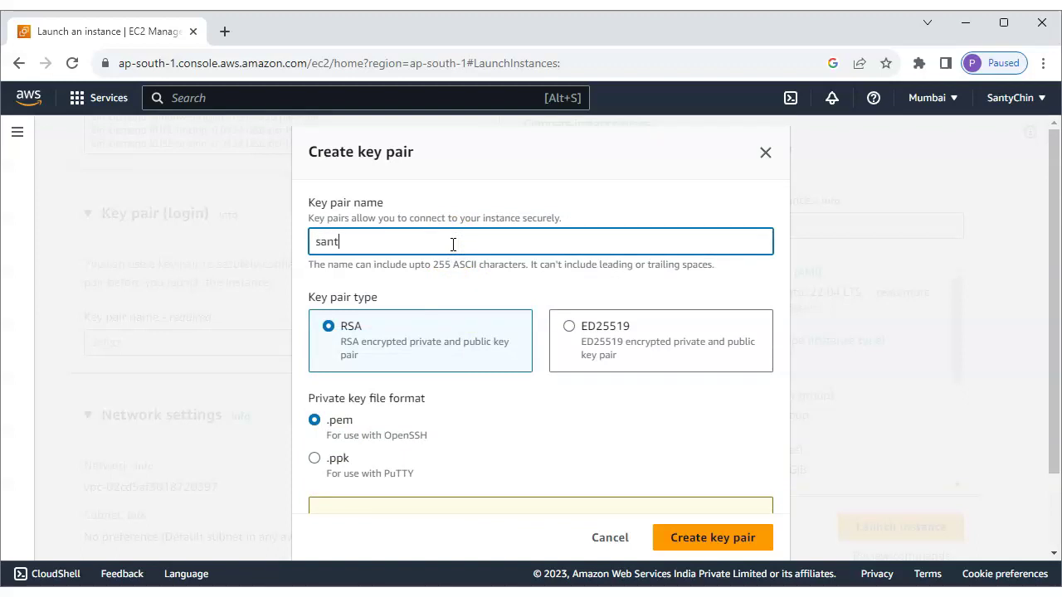
left_click(720, 538)
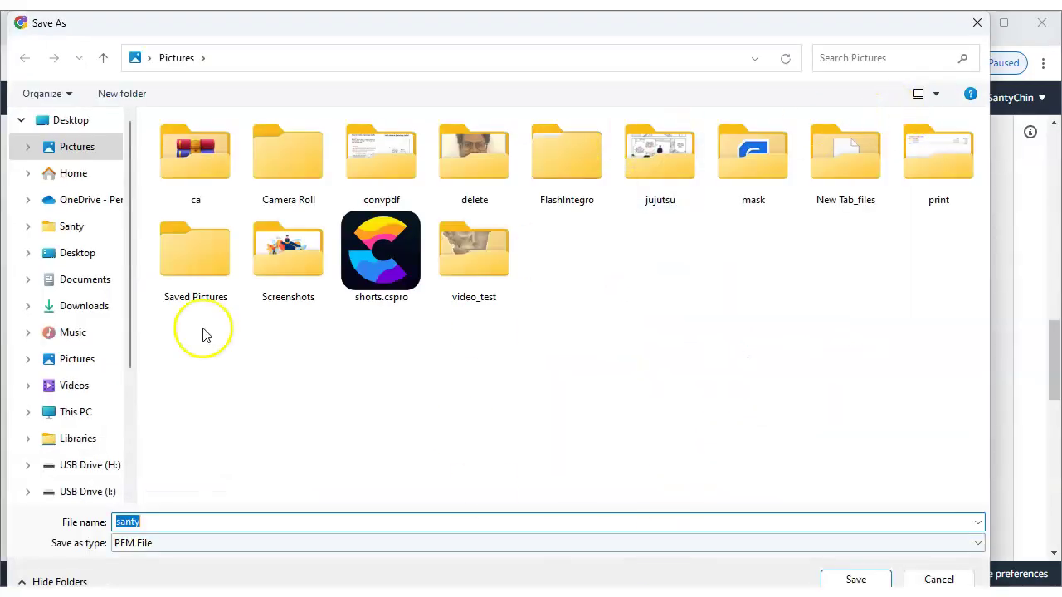
left_click(107, 280)
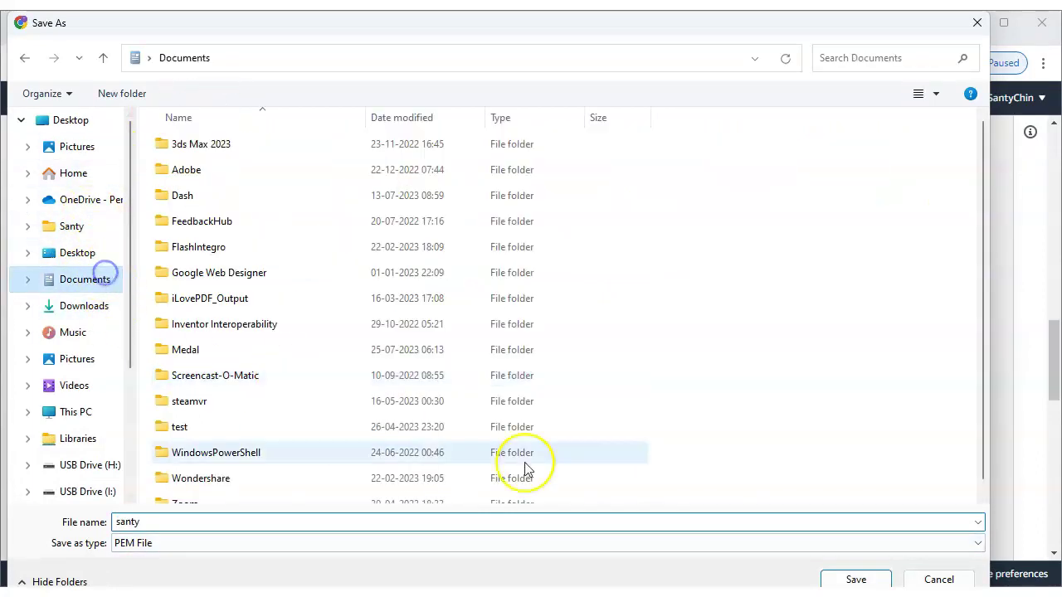
left_click(855, 579)
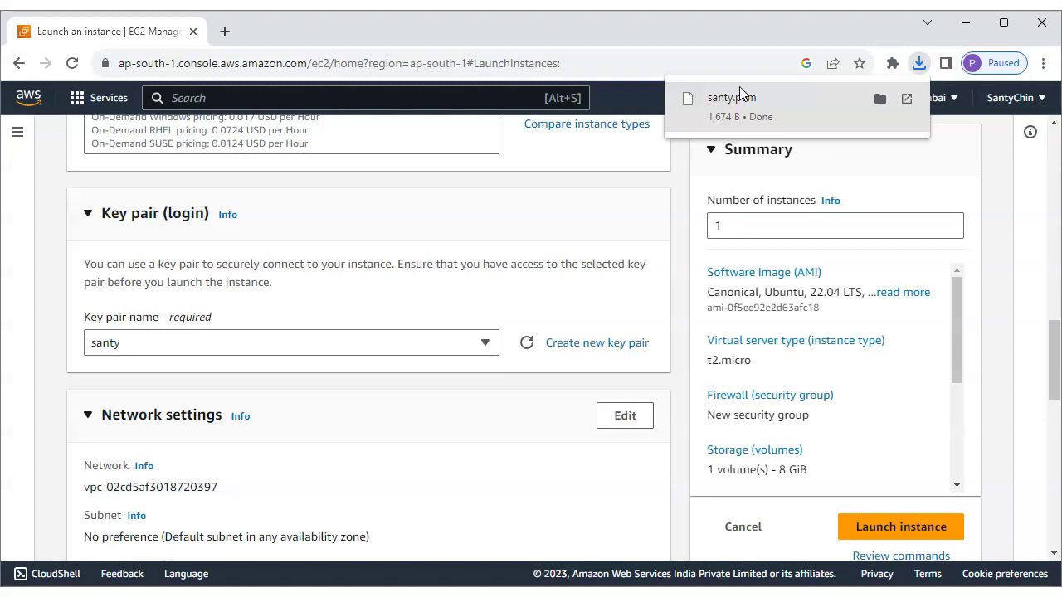
Step: Allow HTTPS and HTTP traffic from the internet in the new security group, keeping SSH traffic allowed from Anywhere
scroll(503, 379, "down", 5)
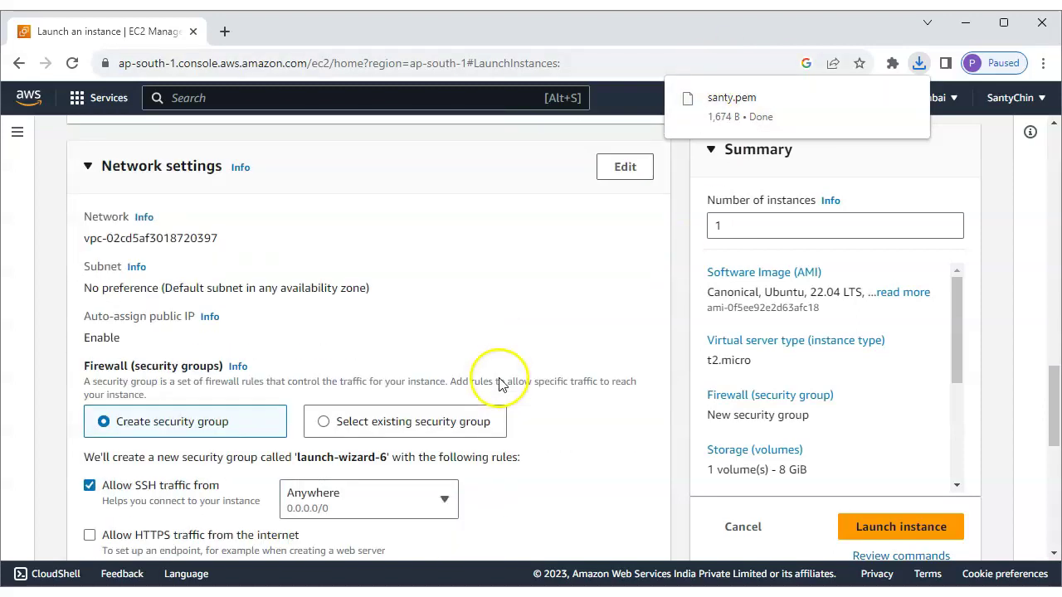
scroll(516, 379, "down", 1)
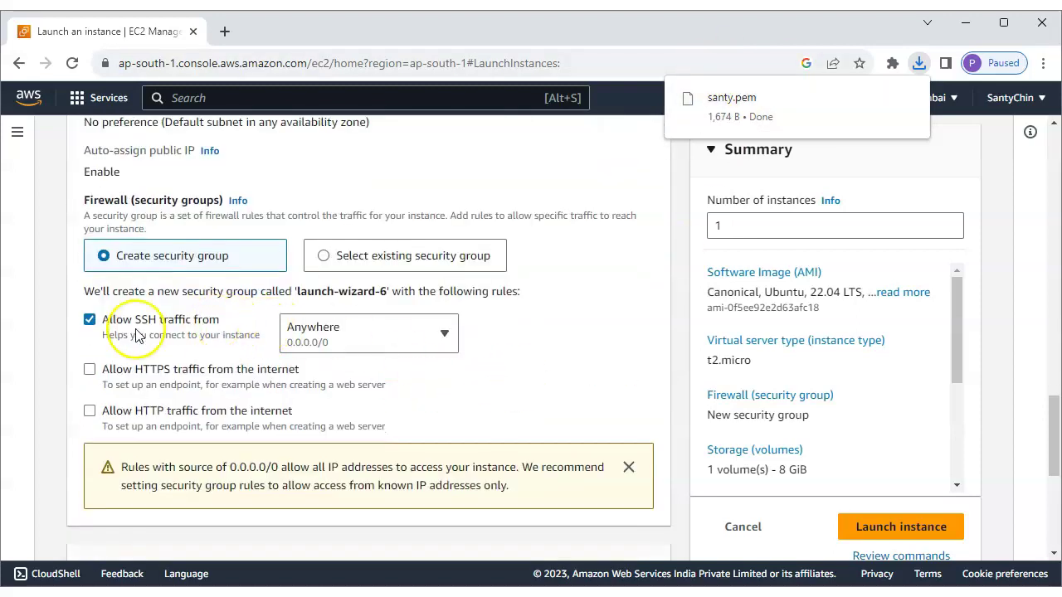
left_click(89, 370)
left_click(89, 410)
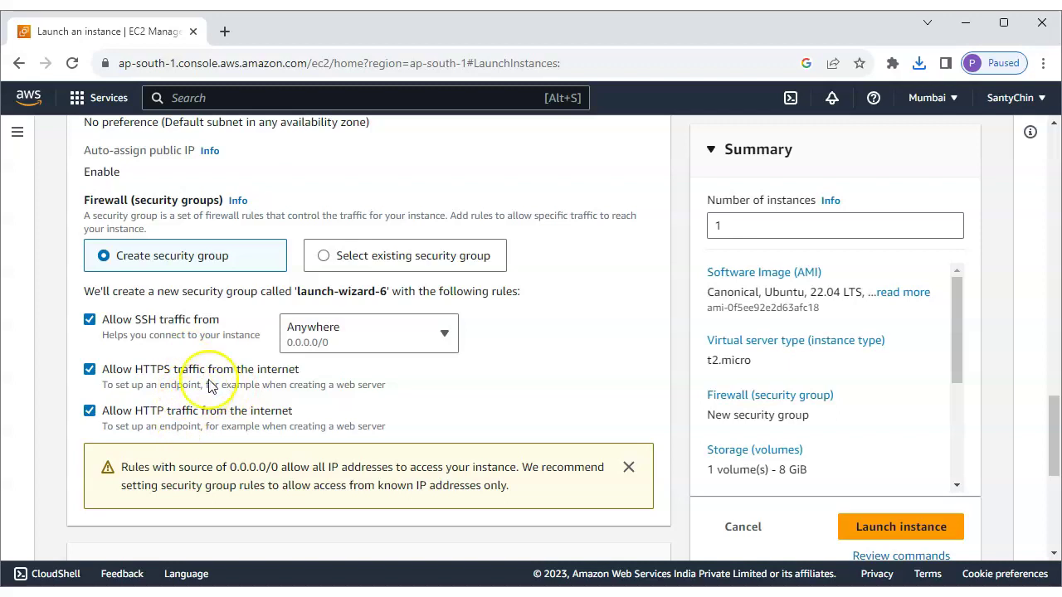
left_click(365, 340)
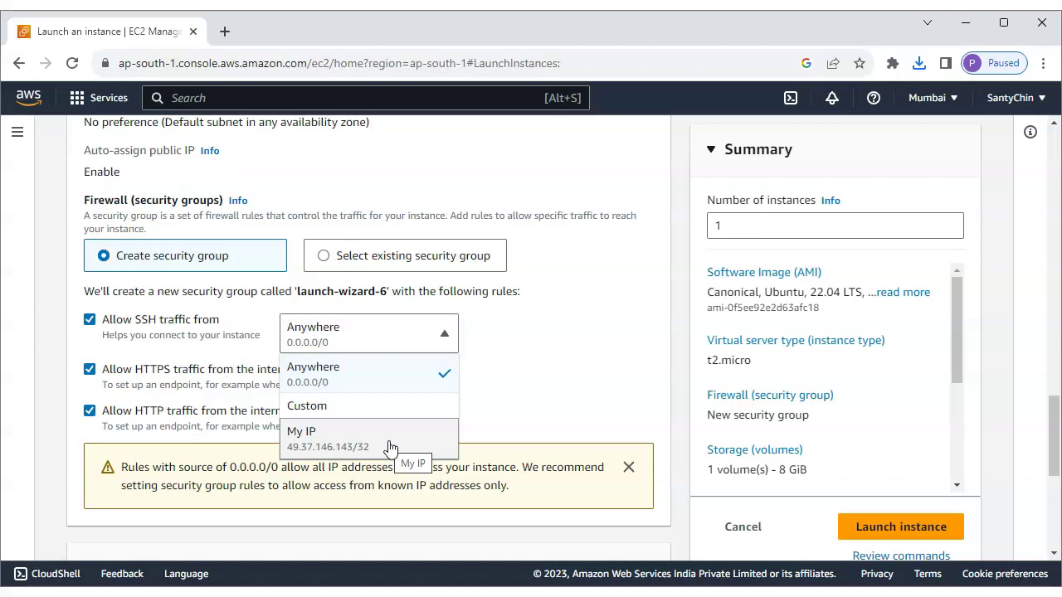
left_click(565, 410)
left_click(525, 381)
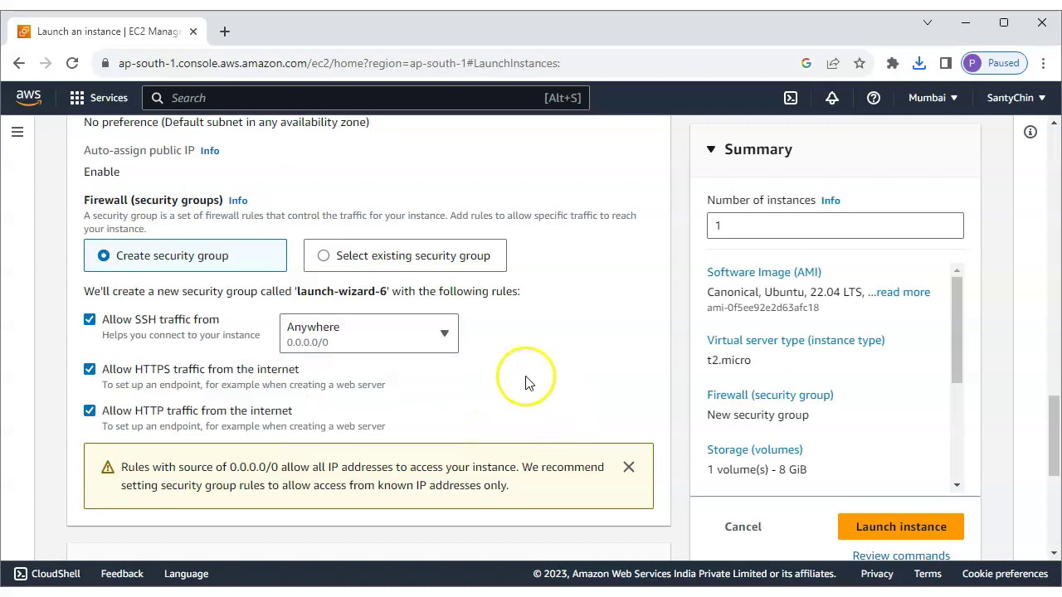
Step: Set the root volume's size to 30 GiB, keep the gp2 volume type and check the free tier storage limit
scroll(514, 368, "down", 4)
left_click(175, 307)
double_click(116, 288)
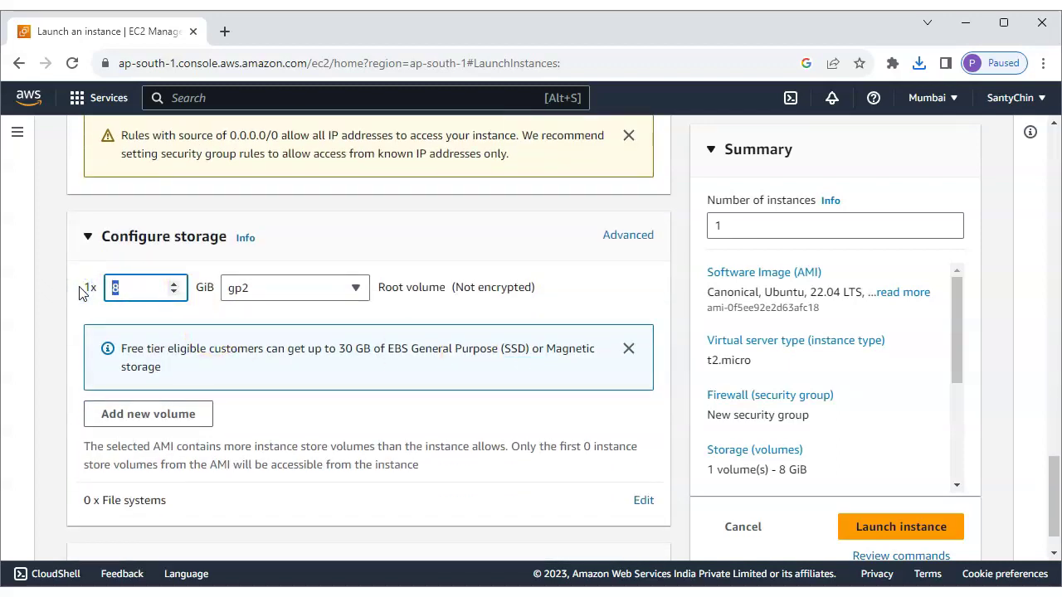
type("3")
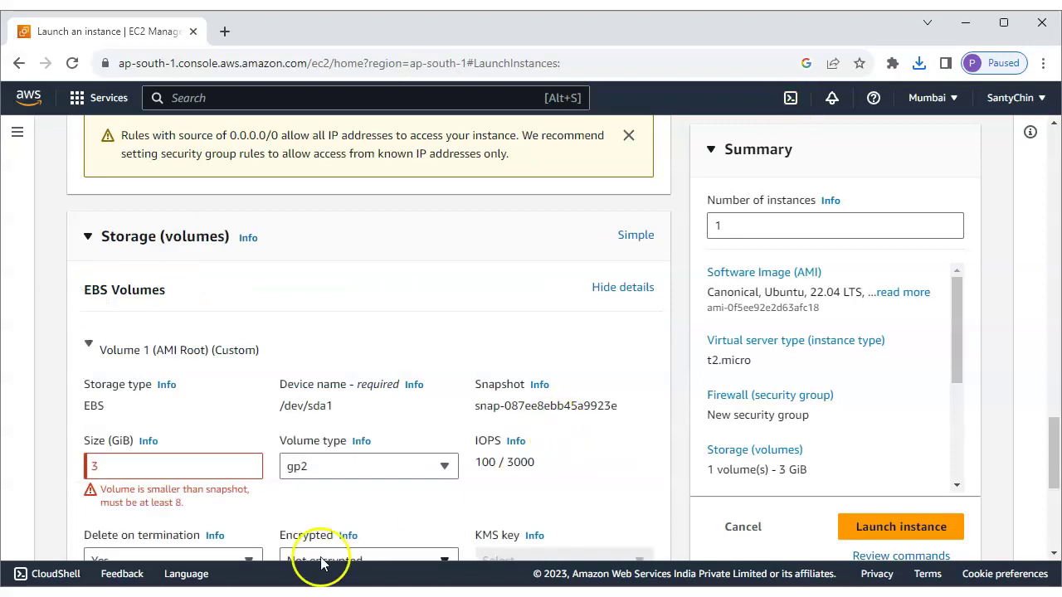
left_click(182, 458)
type("0")
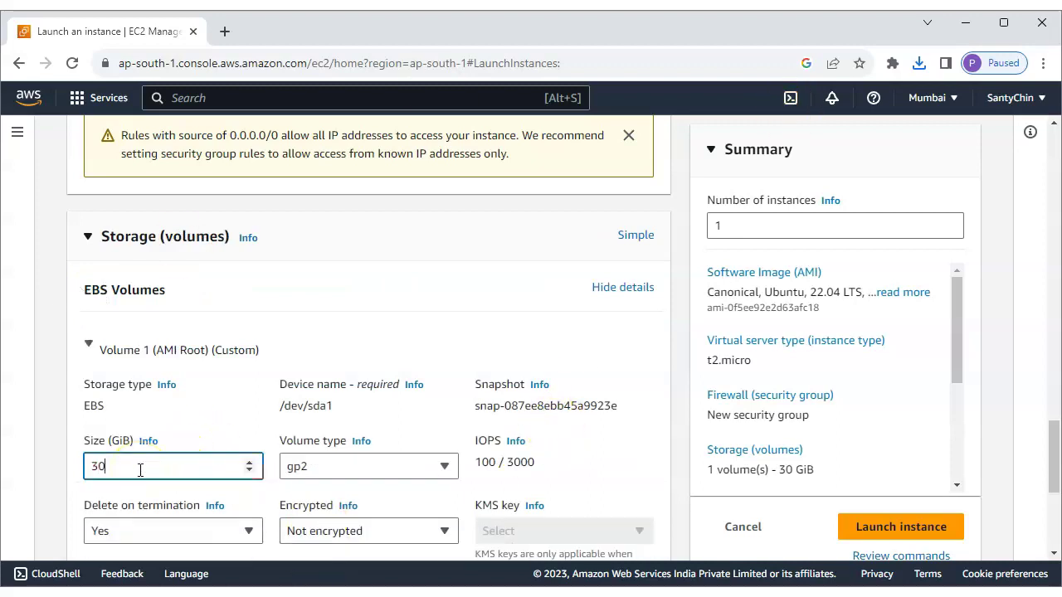
scroll(415, 360, "down", 1)
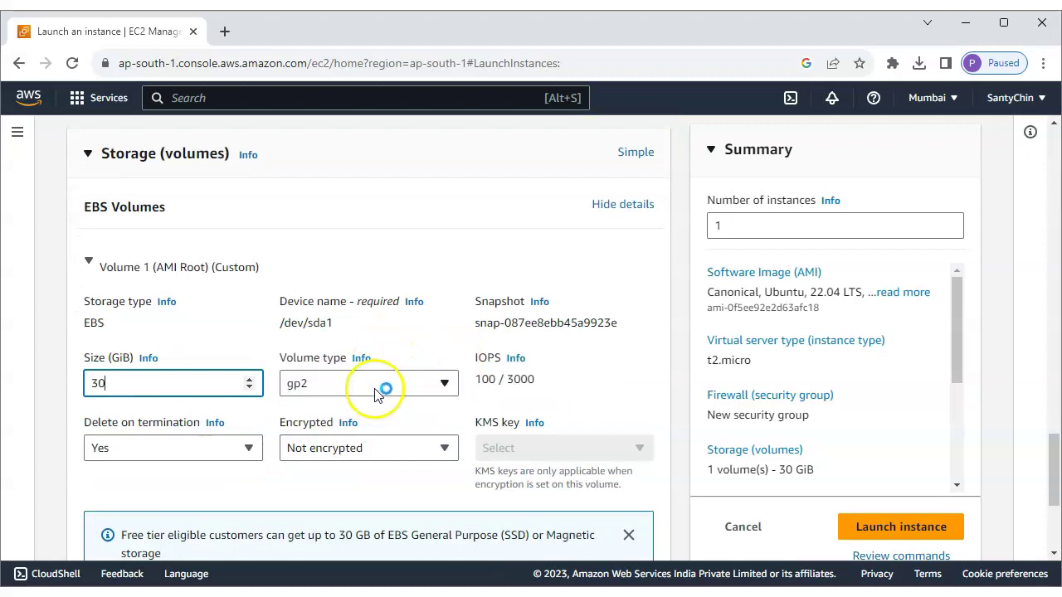
left_click(375, 392)
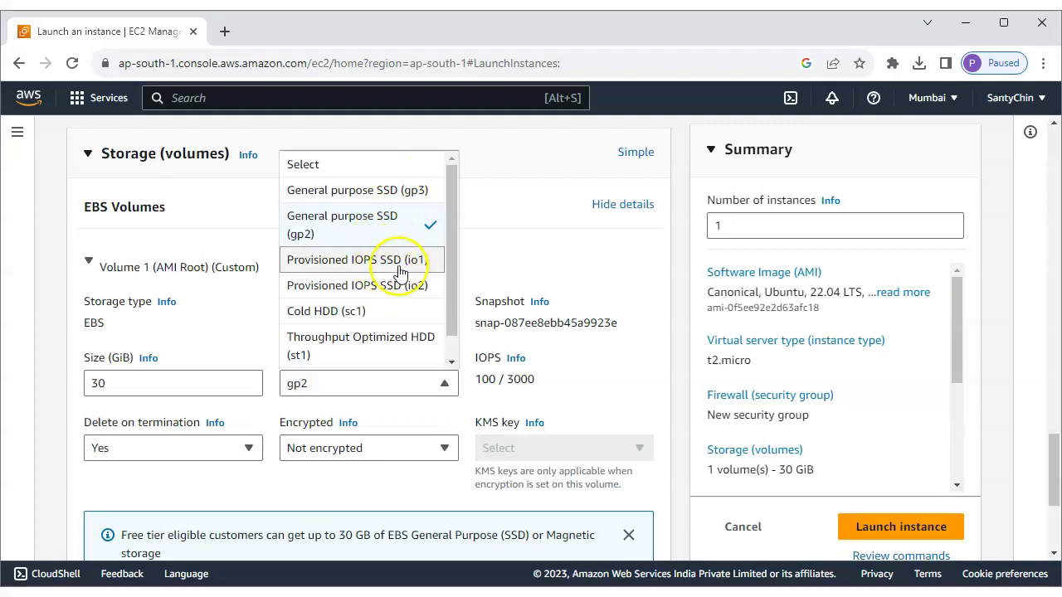
left_click(531, 187)
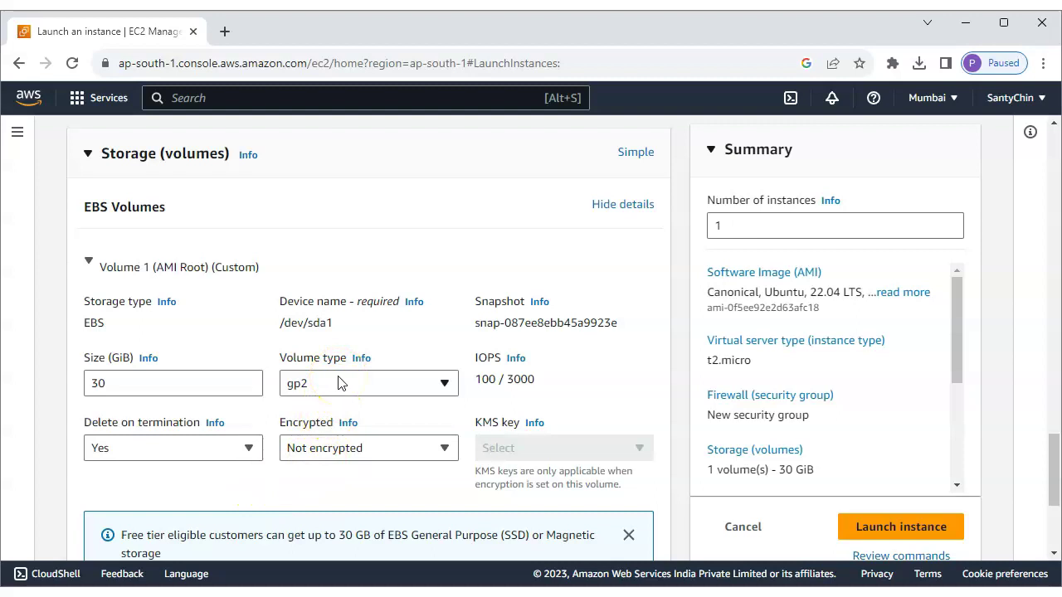
scroll(338, 383, "down", 2)
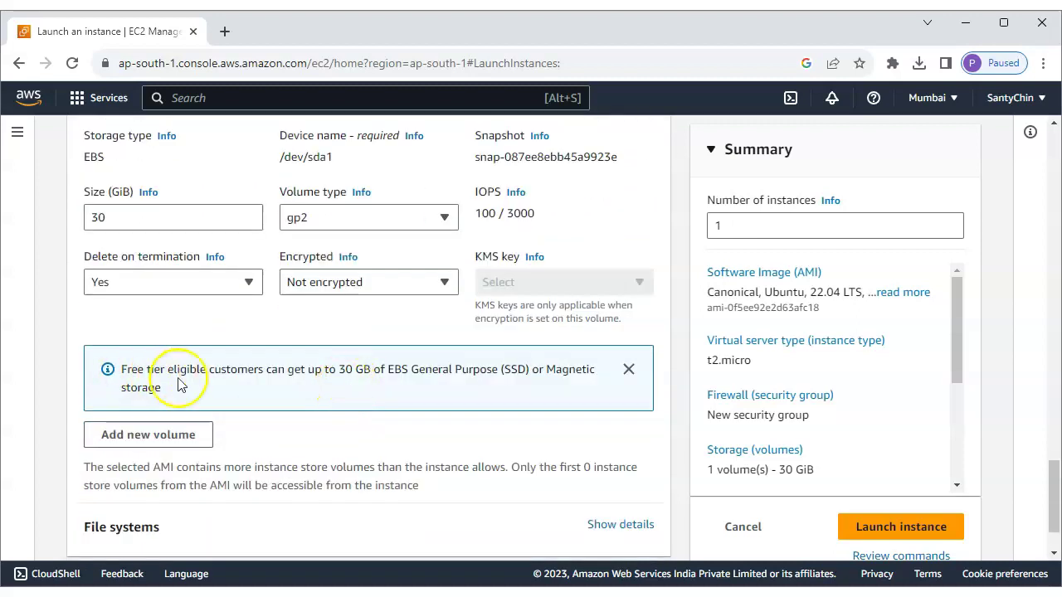
left_click_drag(339, 368, 369, 369)
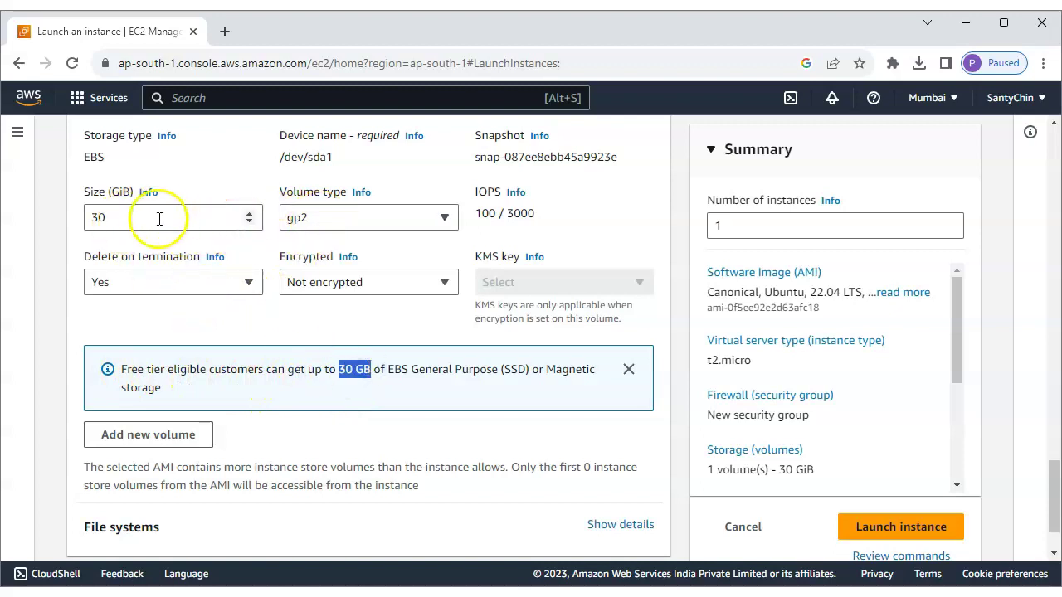
Step: Examine the advanced details, including the spot purchasing option, domain join directory, IAM instance profile and shutdown behavior, and collapse them again
scroll(292, 382, "down", 1)
left_click(367, 516)
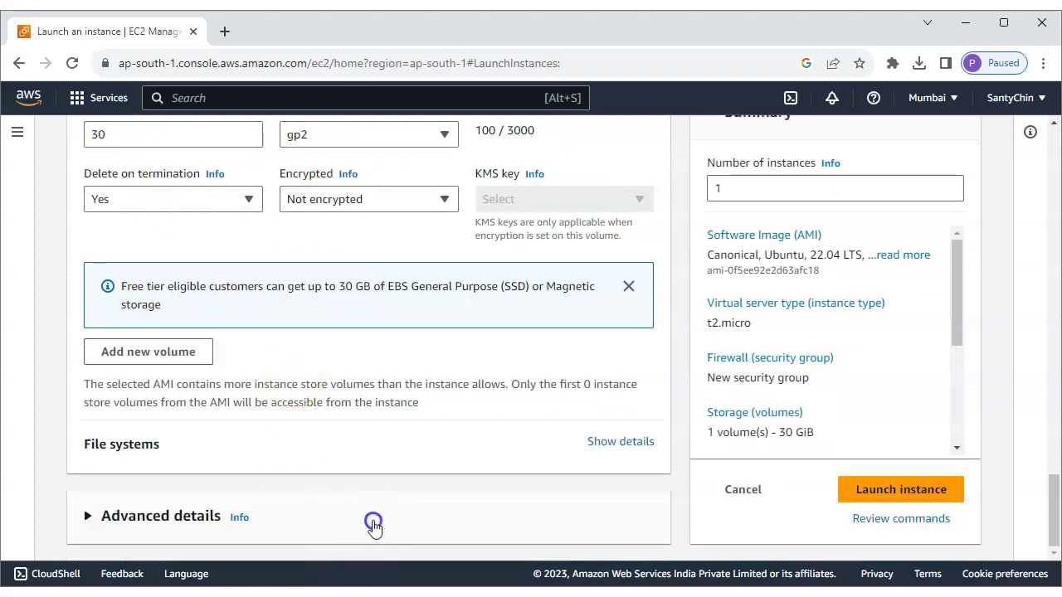
scroll(335, 398, "down", 4)
scroll(326, 397, "down", 1)
scroll(320, 348, "up", 1)
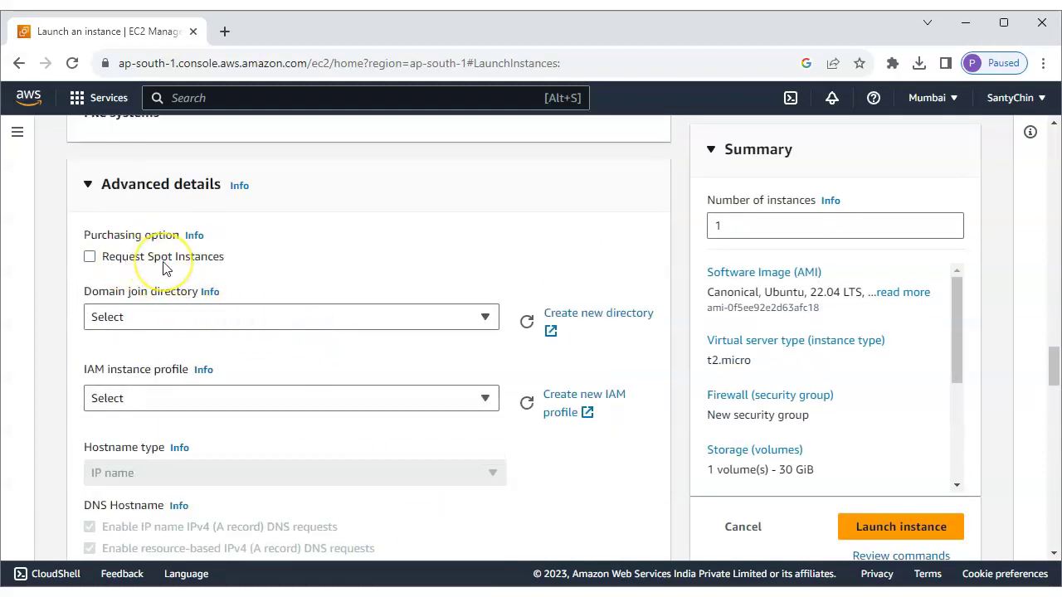
left_click(177, 316)
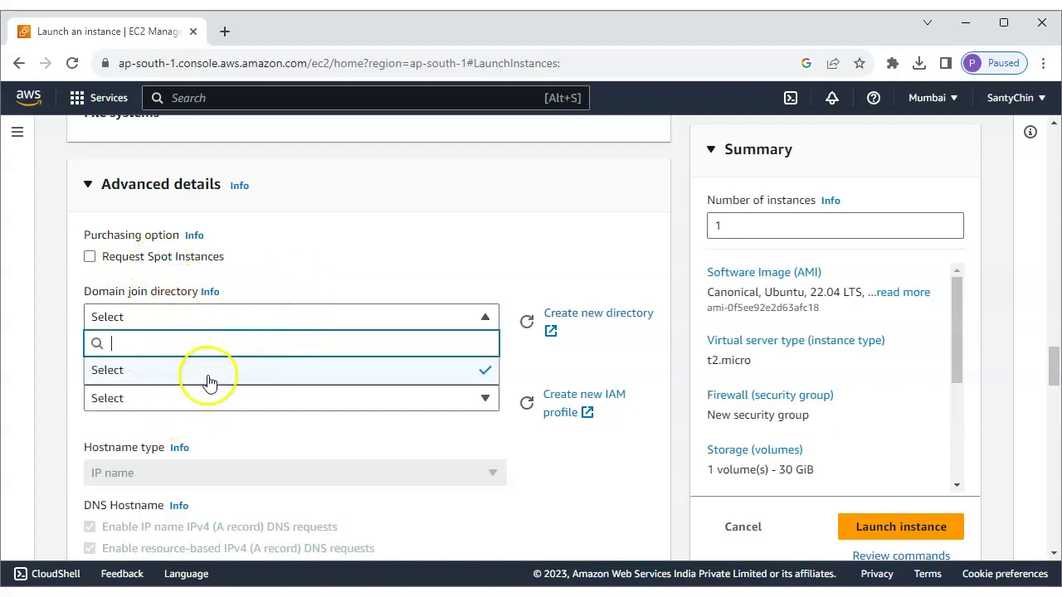
left_click(286, 283)
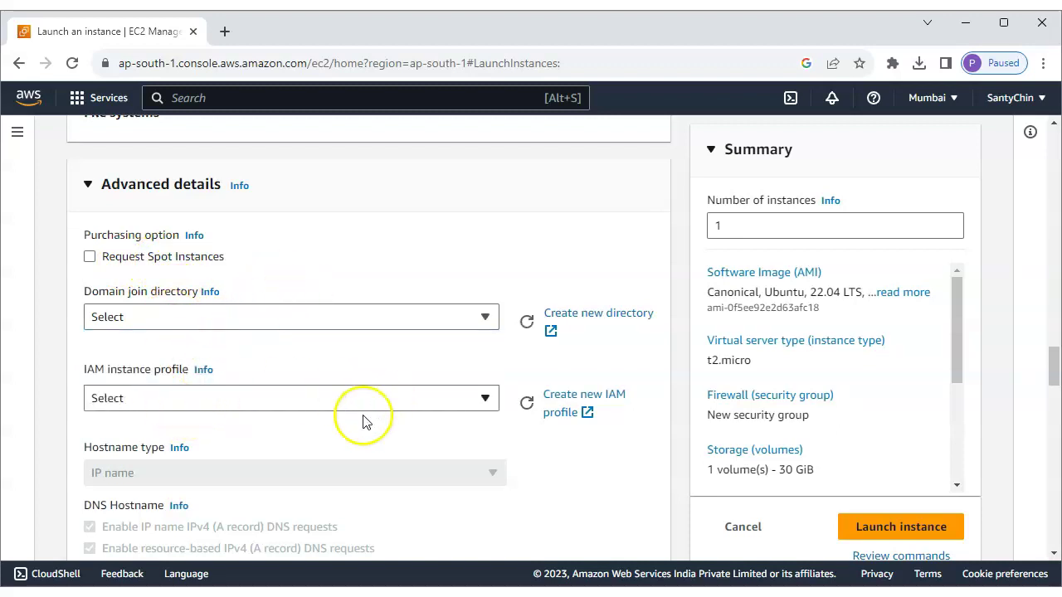
scroll(344, 429, "down", 2)
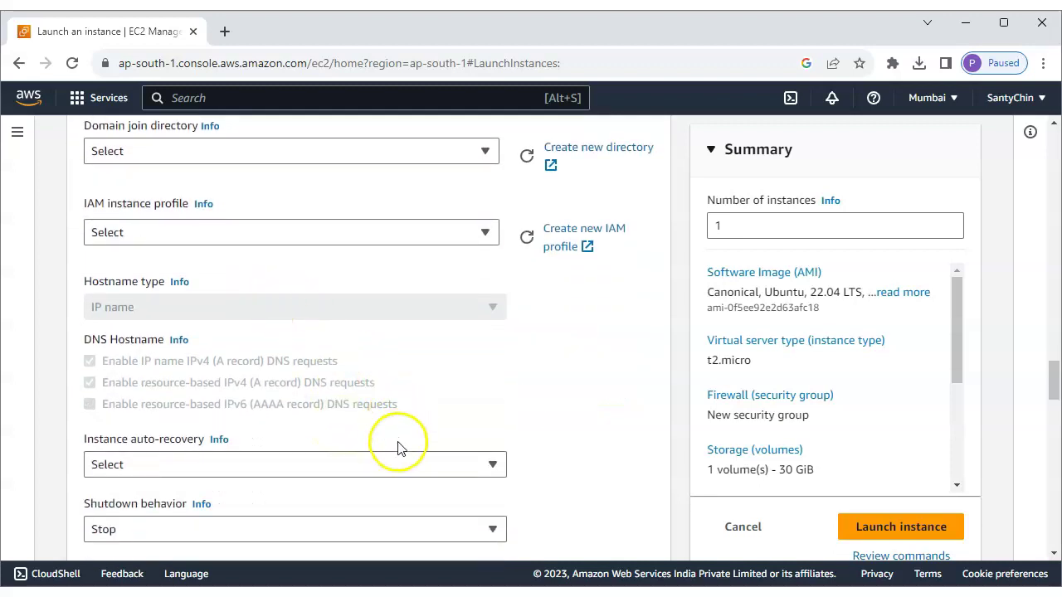
scroll(403, 445, "down", 2)
scroll(403, 443, "down", 4)
scroll(395, 450, "up", 8)
scroll(159, 296, "up", 1)
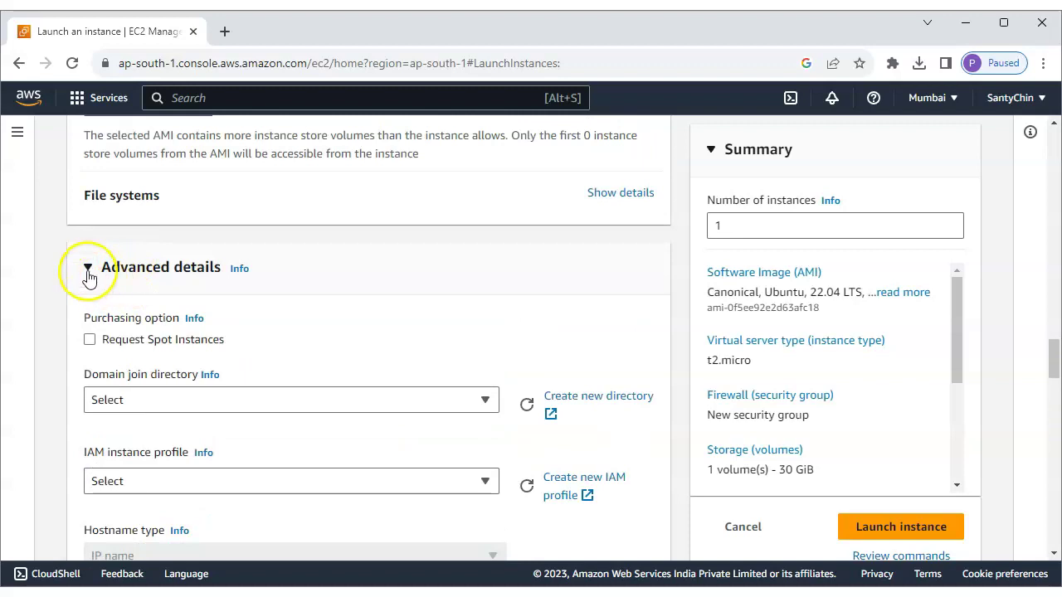
left_click(88, 269)
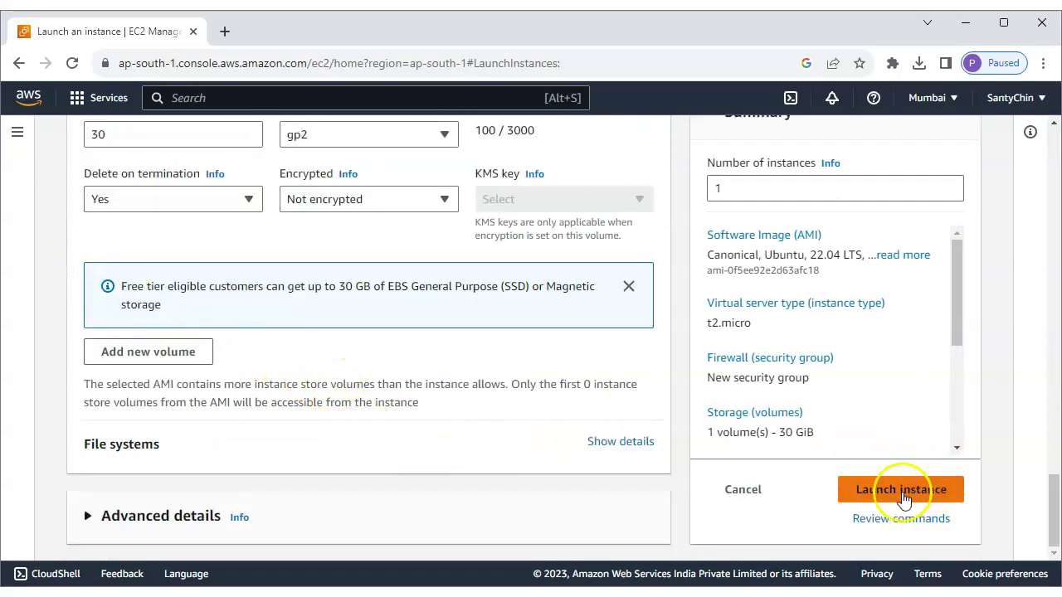
Step: Review the storage and network settings, launch the instance and open the list of all instances
scroll(865, 351, "up", 2)
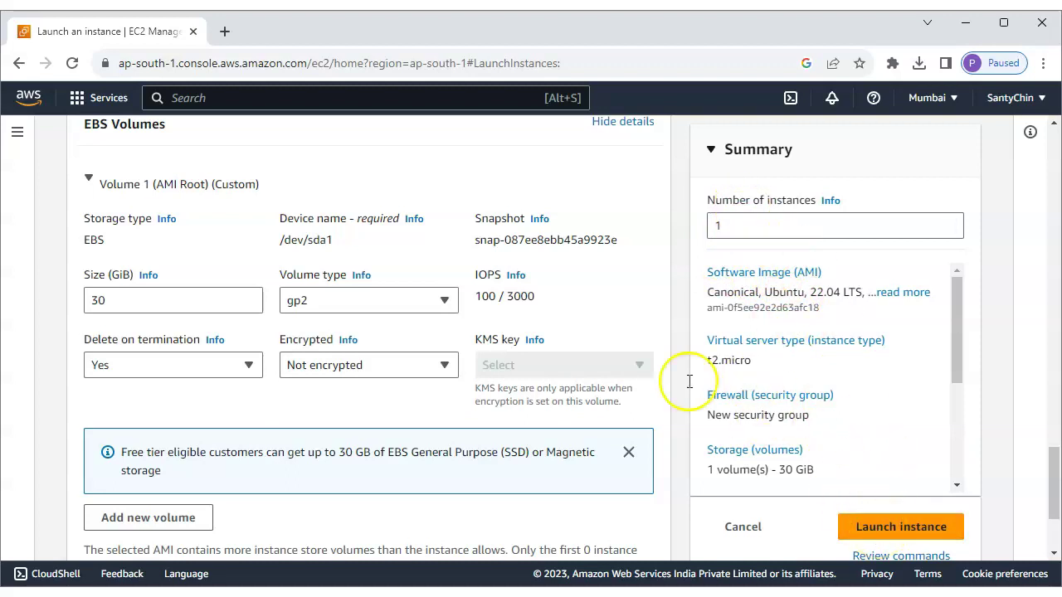
scroll(530, 352, "up", 7)
scroll(431, 287, "up", 2)
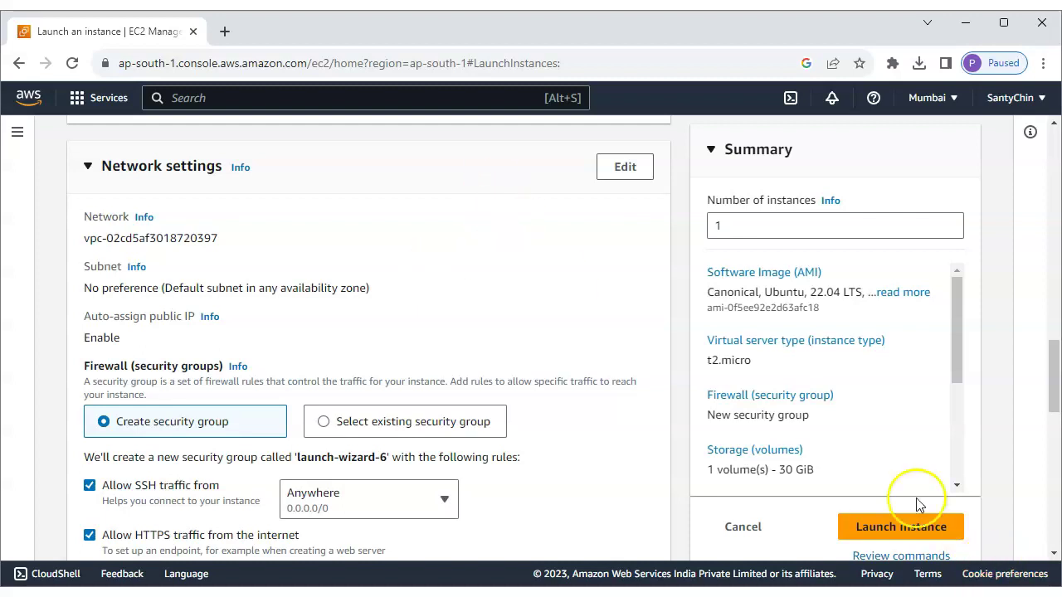
left_click(884, 527)
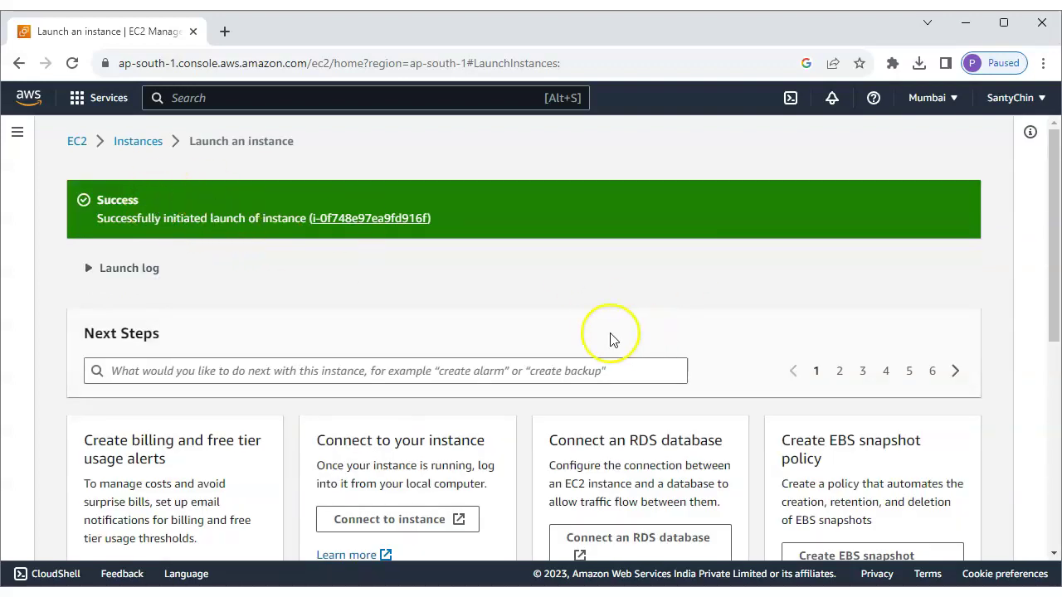
scroll(913, 381, "down", 5)
left_click(924, 533)
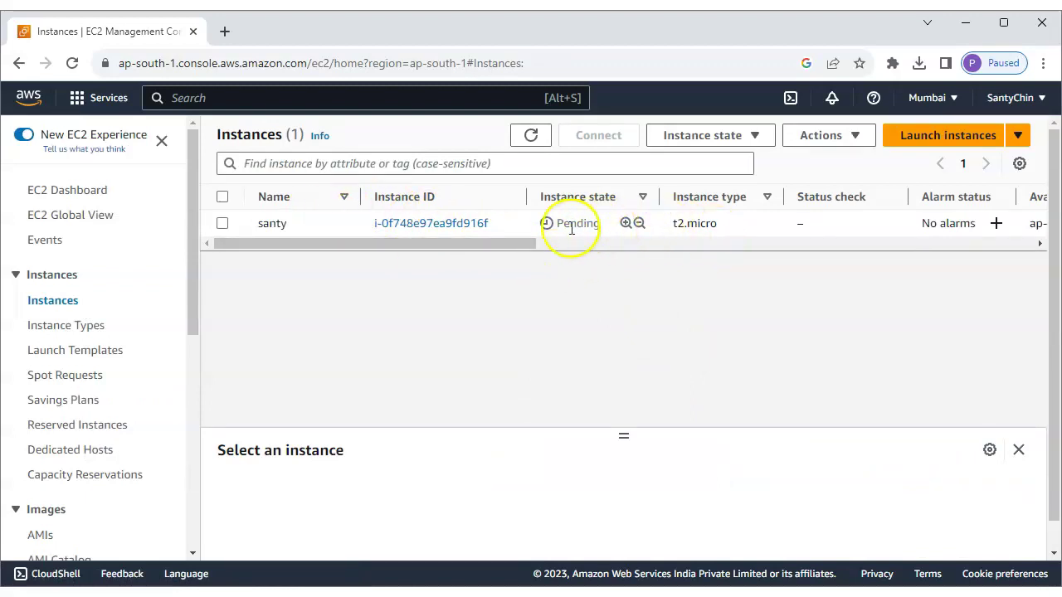
Step: Check the launched instance's state and status check, refreshing the instance list for current values
double_click(580, 225)
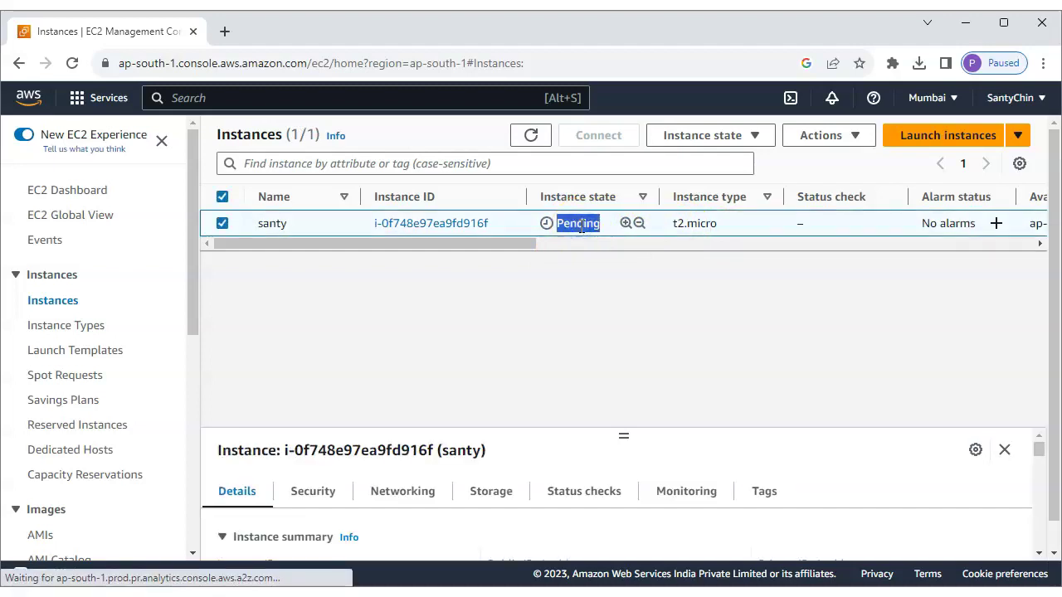
left_click(604, 270)
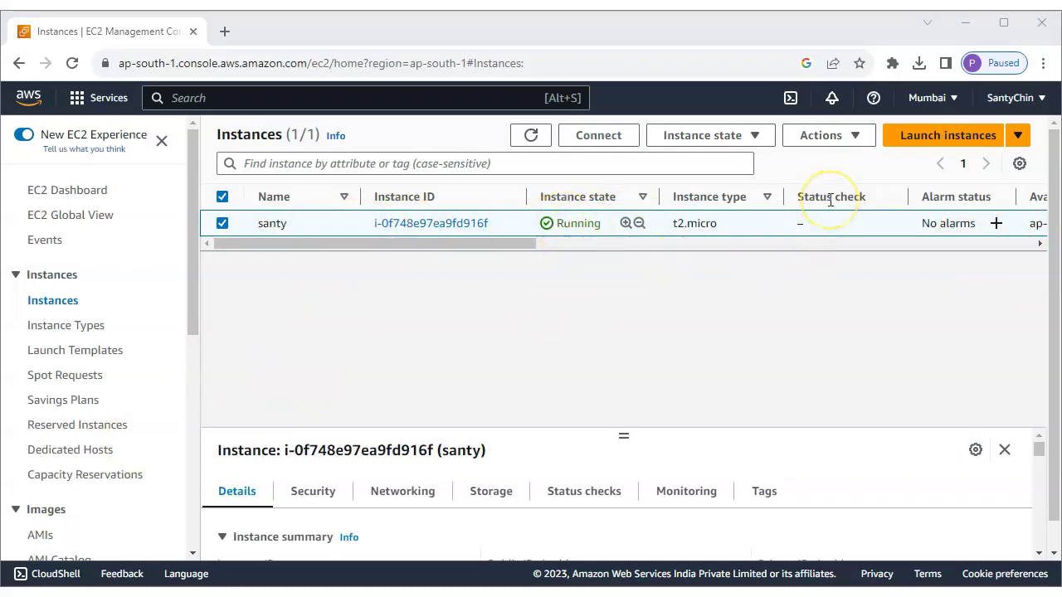
left_click(819, 226)
left_click(531, 136)
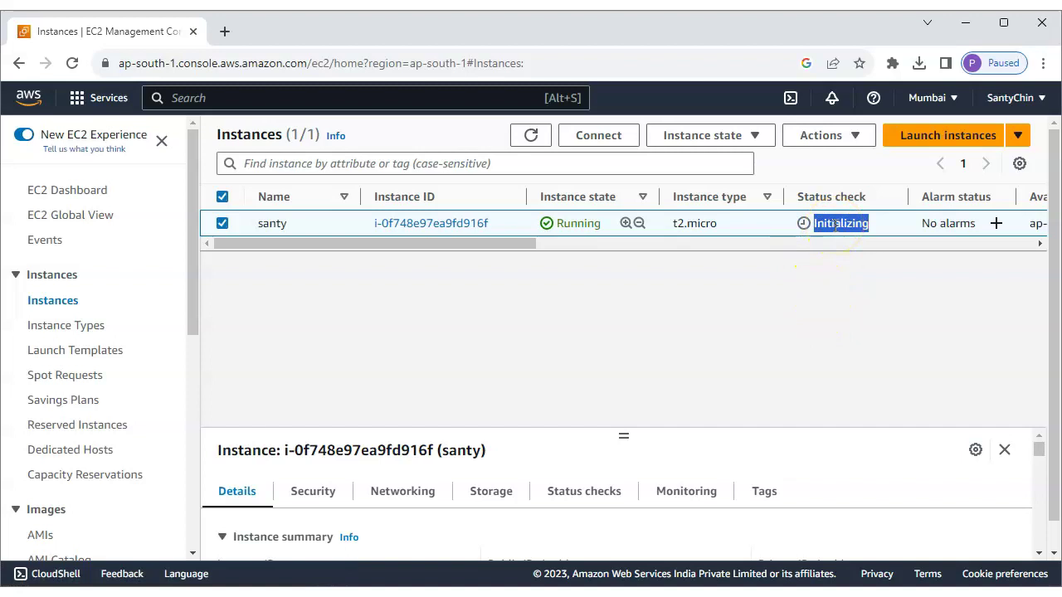
left_click(533, 135)
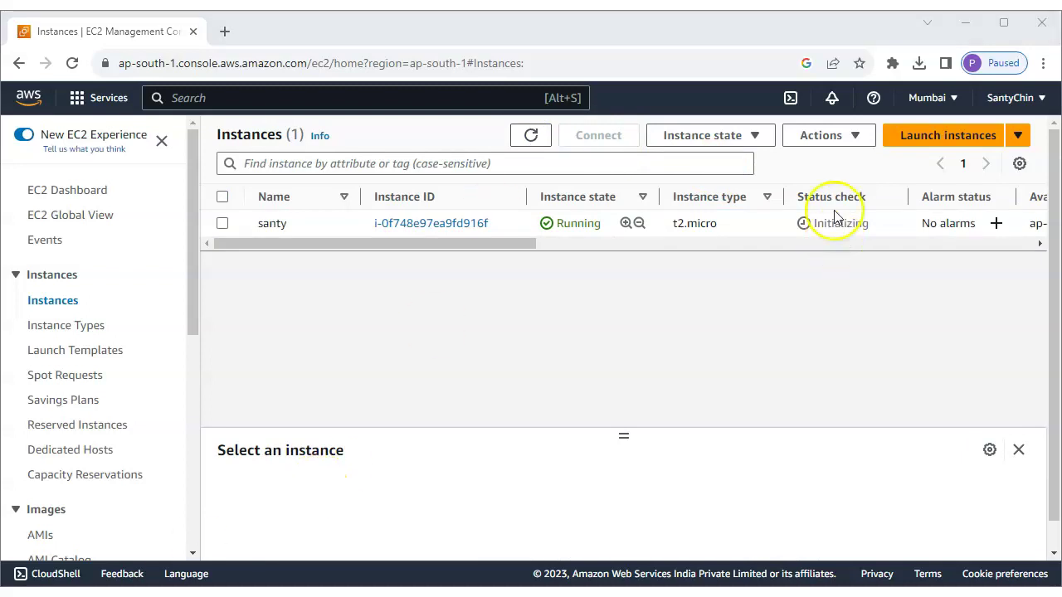
Step: Refresh the instance list and review the instance's status check, availability zone, public IPv4 address, monitoring, security group and alarm status columns
left_click(531, 135)
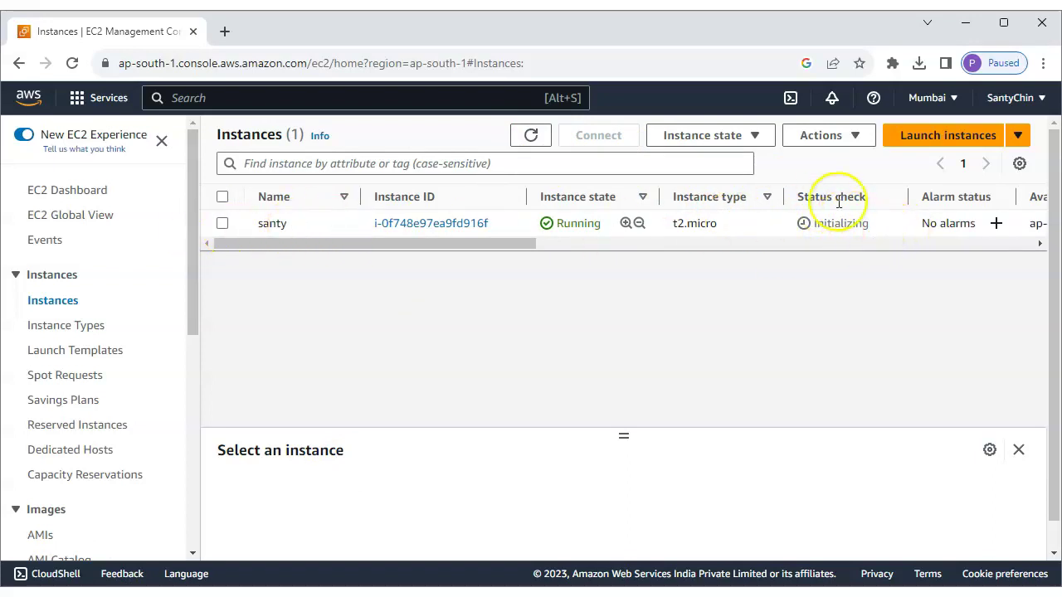
left_click_drag(524, 243, 746, 240)
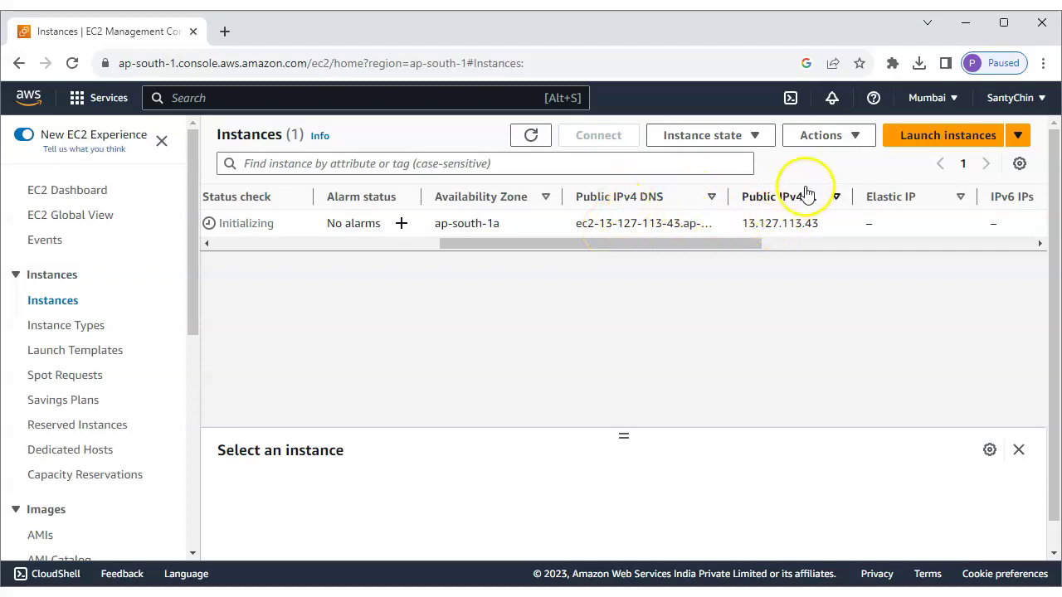
left_click_drag(746, 245, 856, 235)
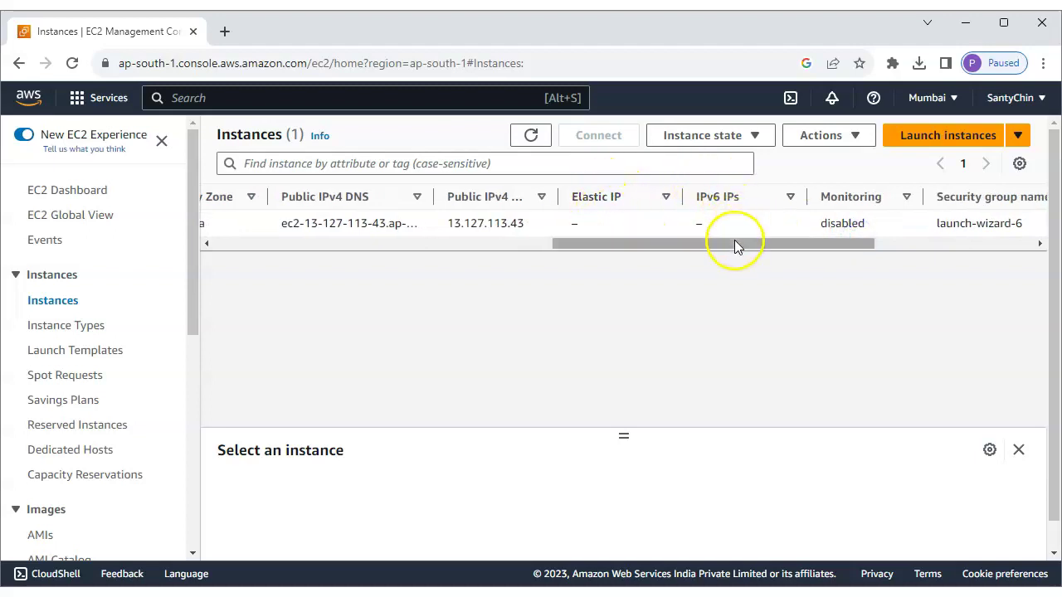
left_click_drag(734, 242, 794, 244)
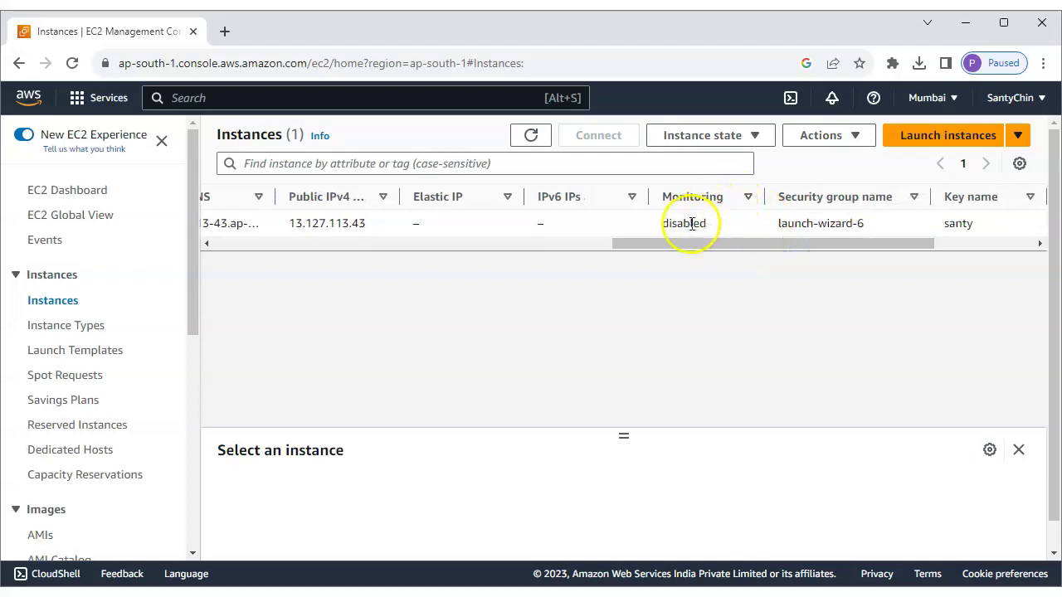
left_click_drag(759, 253, 492, 282)
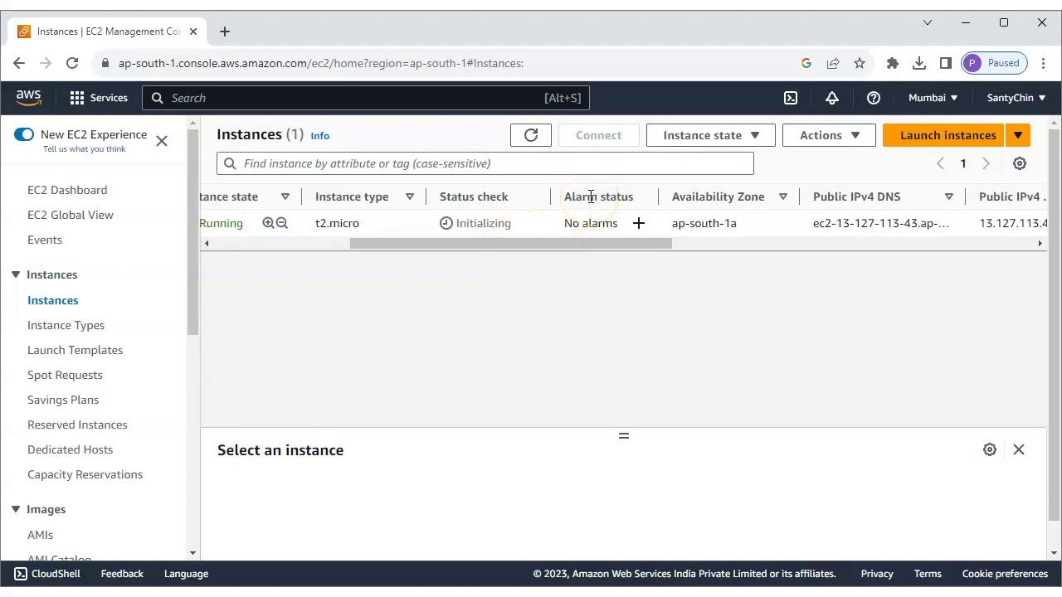
left_click_drag(533, 239, 448, 265)
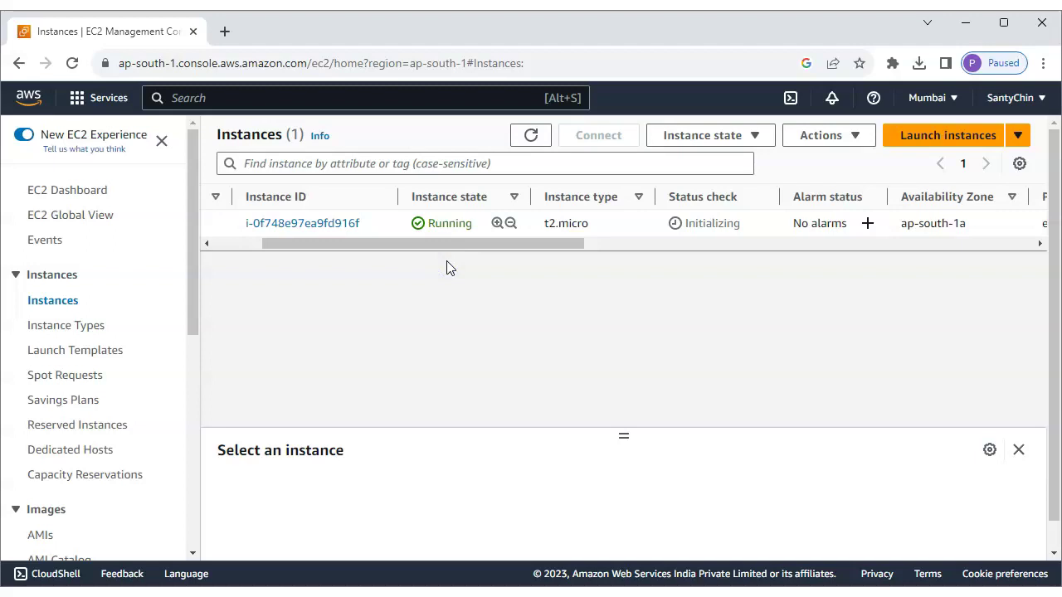
left_click(539, 135)
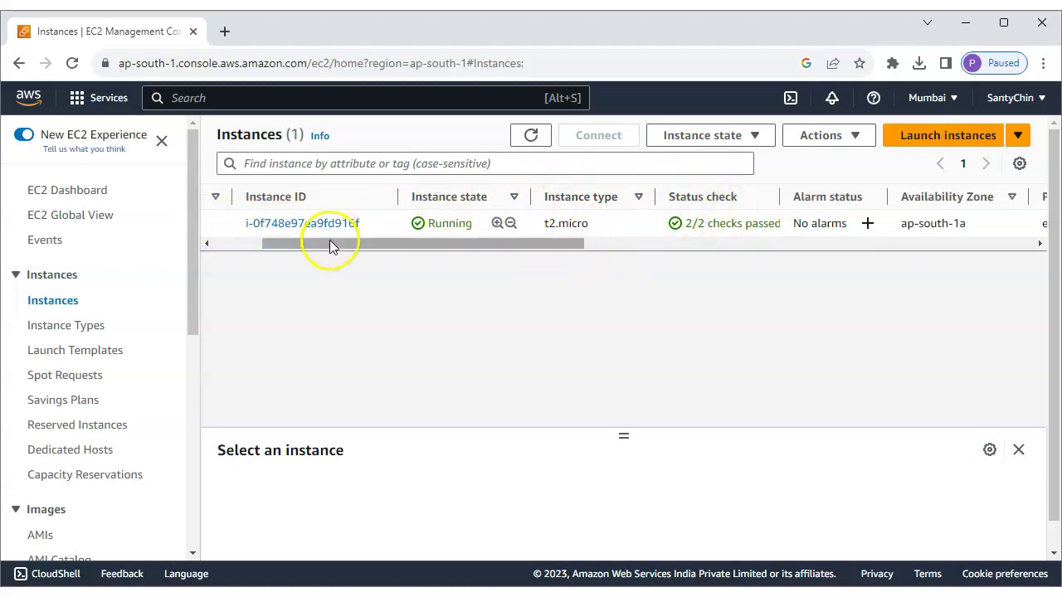
Step: Select the launched instance in the list and enlarge its details pane
left_click_drag(332, 244, 244, 252)
left_click(222, 224)
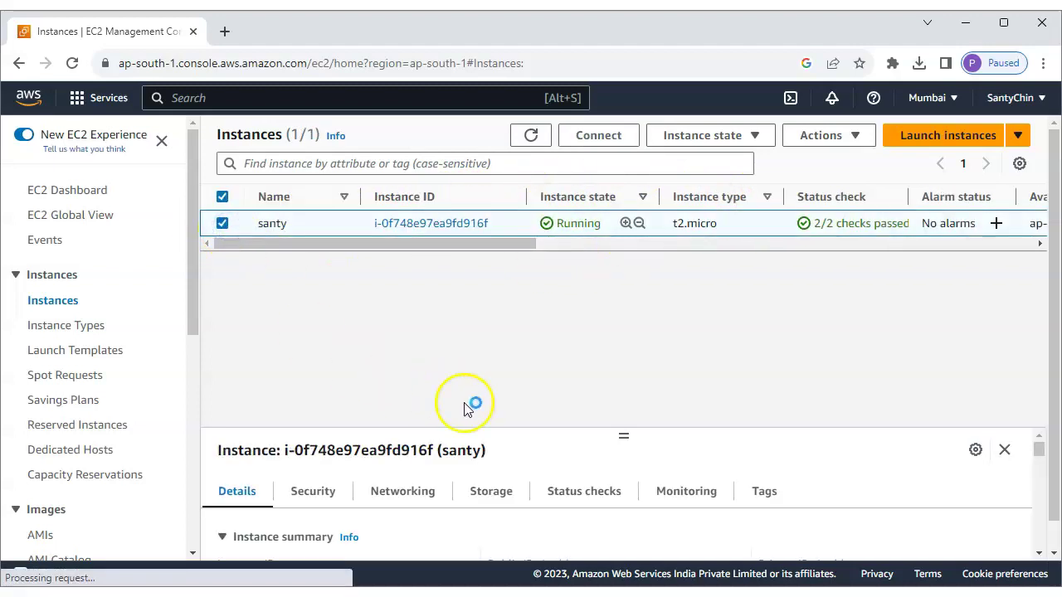
left_click_drag(623, 435, 610, 313)
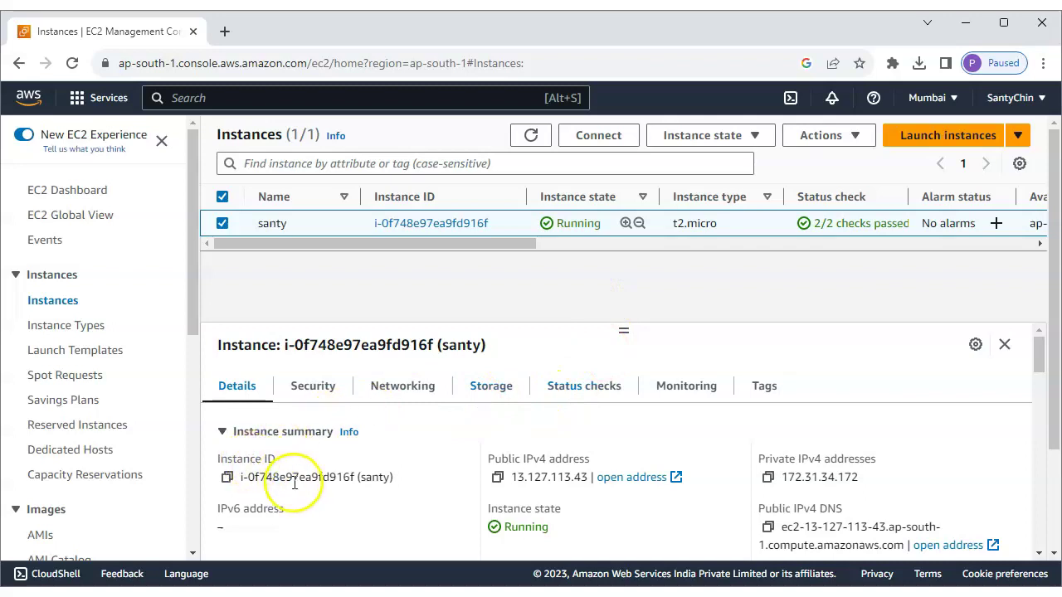
Step: Examine the instance ID, instance name and IPv4 addresses in the instance summary
double_click(375, 477)
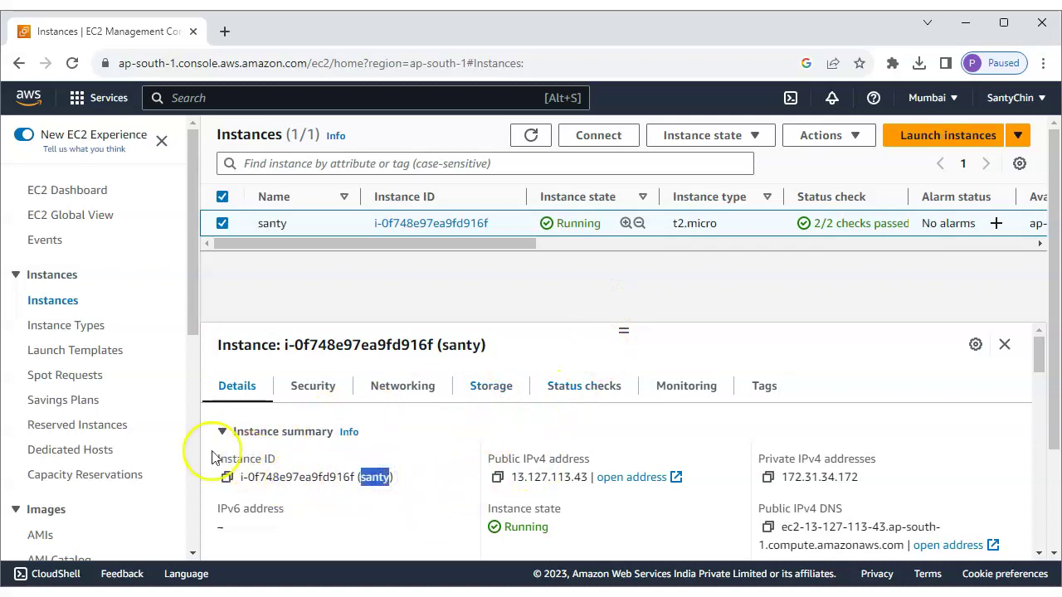
double_click(308, 477)
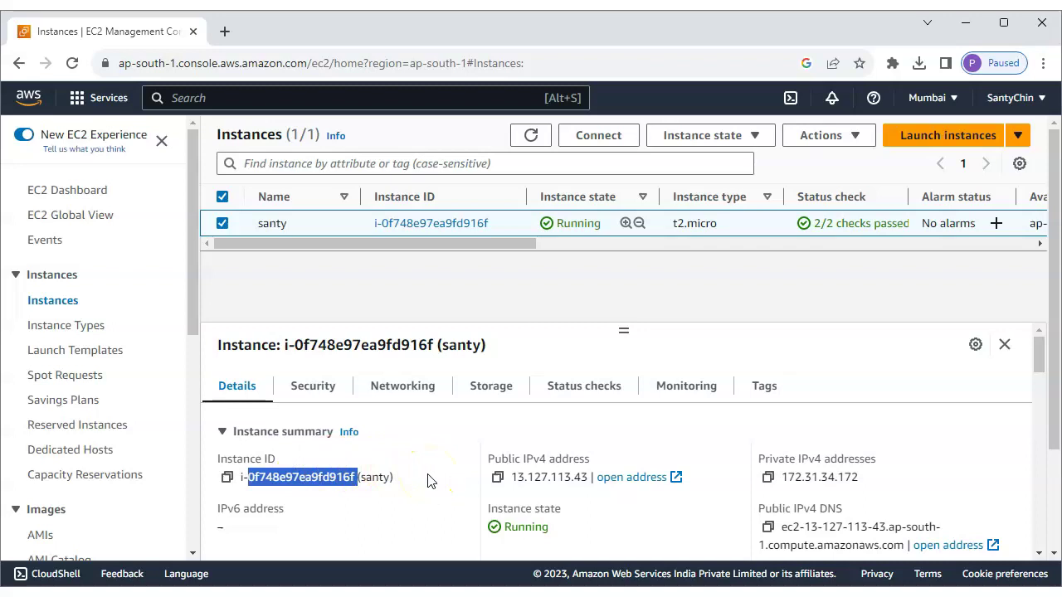
right_click(428, 481)
left_click(588, 436)
left_click(584, 433)
left_click(278, 432)
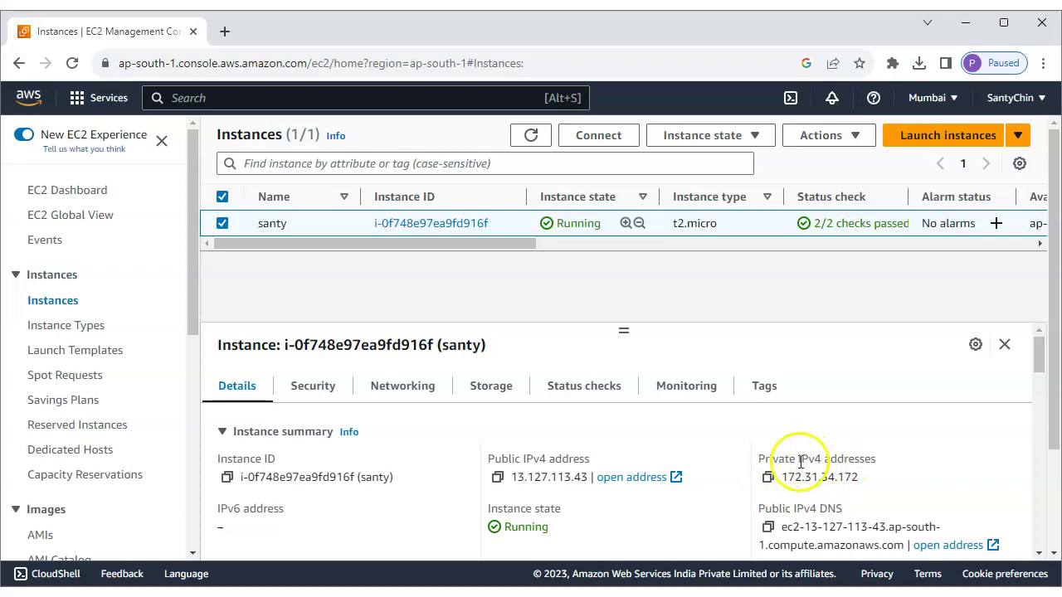
Step: Review the rest of the instance summary, including the public DNS, hostname type, auto-assigned IP address, VPC ID and subnet ID
scroll(572, 481, "down", 1)
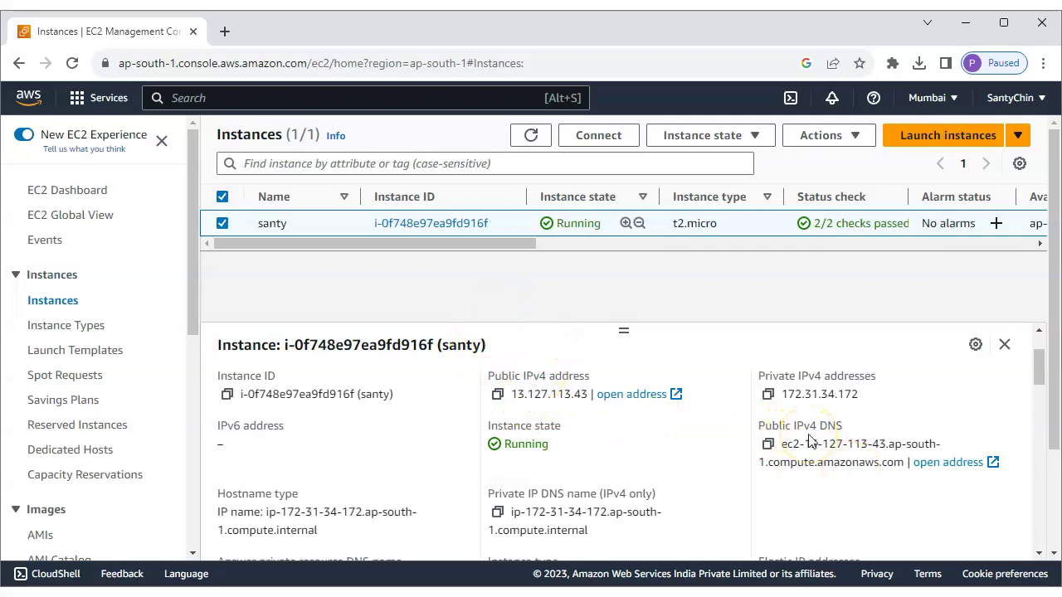
scroll(747, 457, "down", 1)
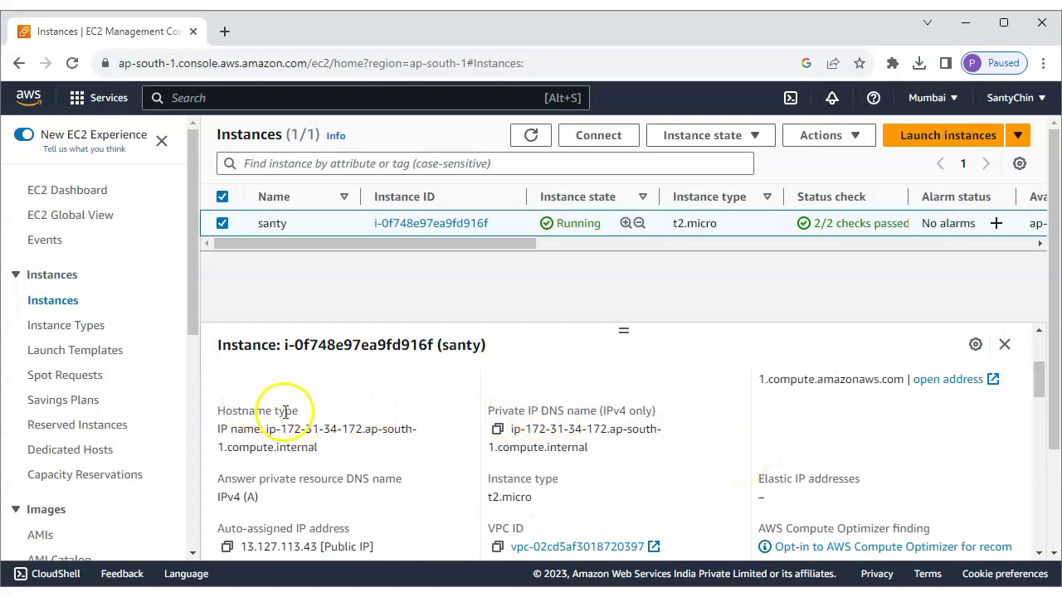
scroll(400, 469, "down", 1)
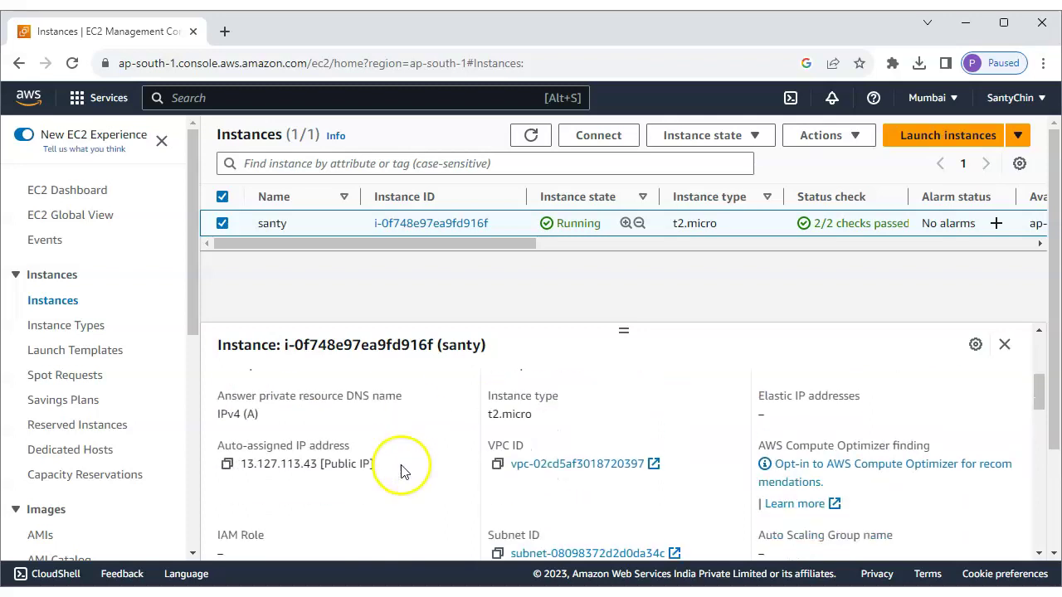
scroll(403, 467, "down", 1)
scroll(403, 467, "up", 1)
scroll(452, 507, "down", 3)
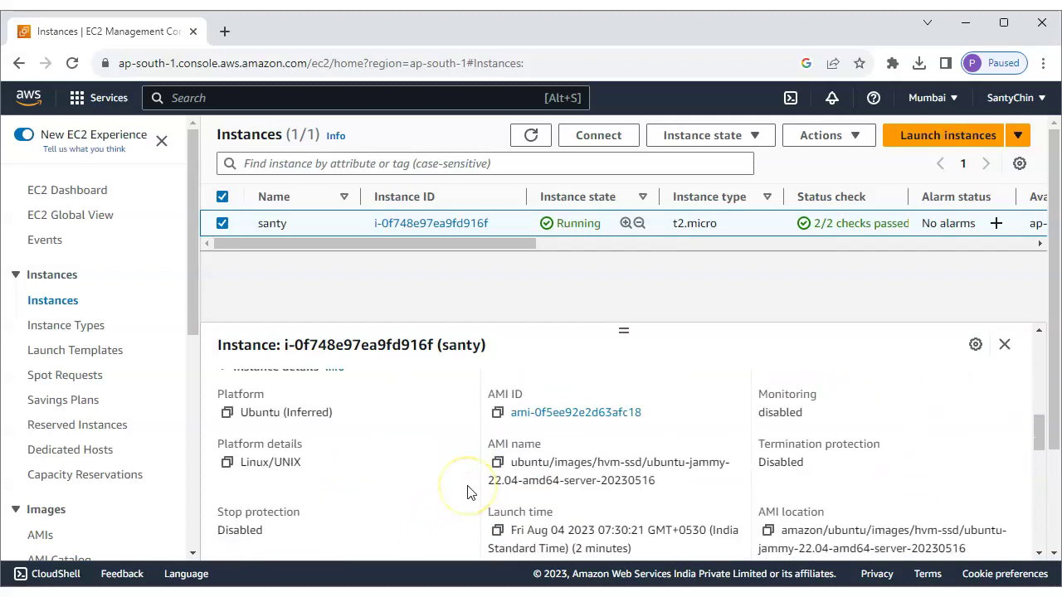
Step: Check the platform, platform details and AMI ID in the instance details section
scroll(395, 498, "up", 1)
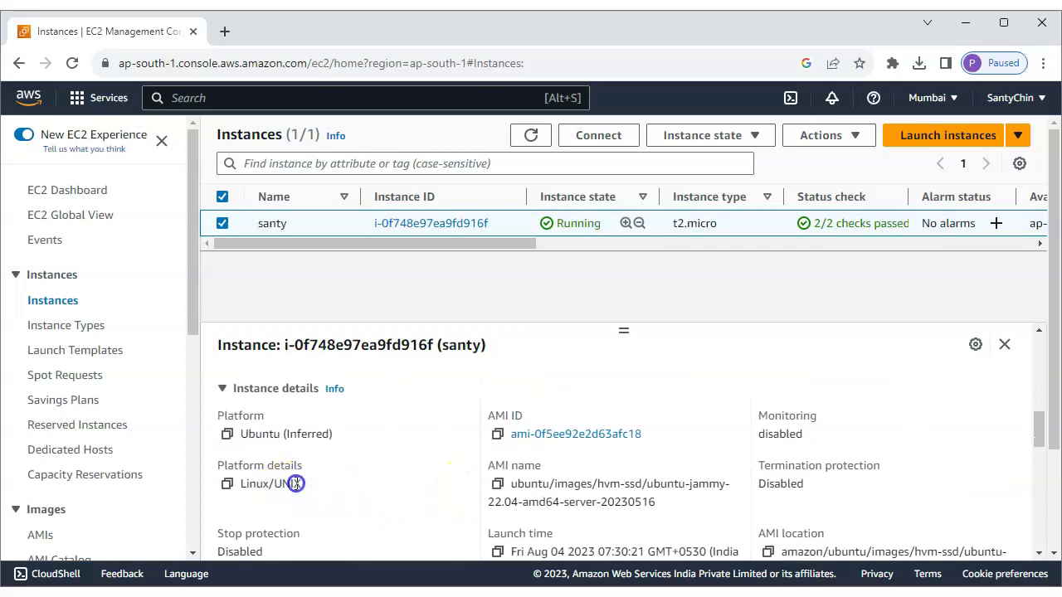
left_click_drag(304, 484, 239, 487)
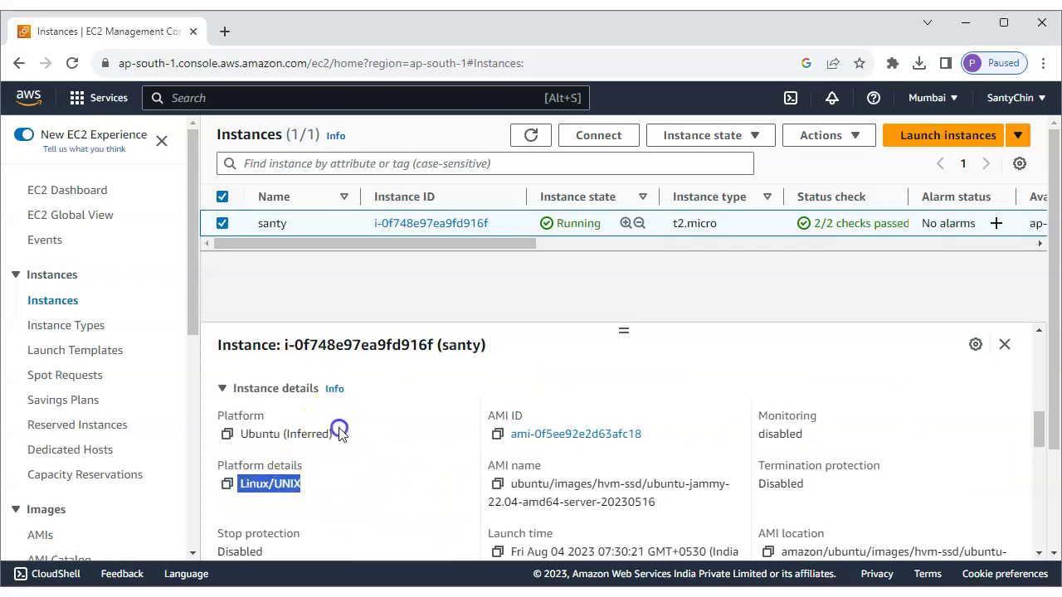
left_click_drag(335, 434, 238, 434)
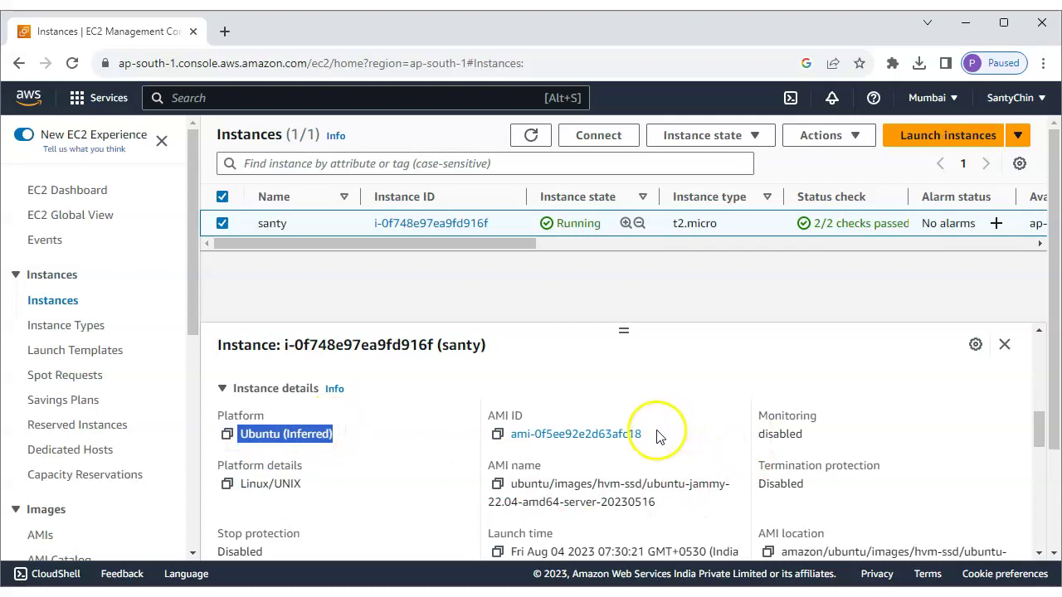
left_click_drag(655, 433, 510, 436)
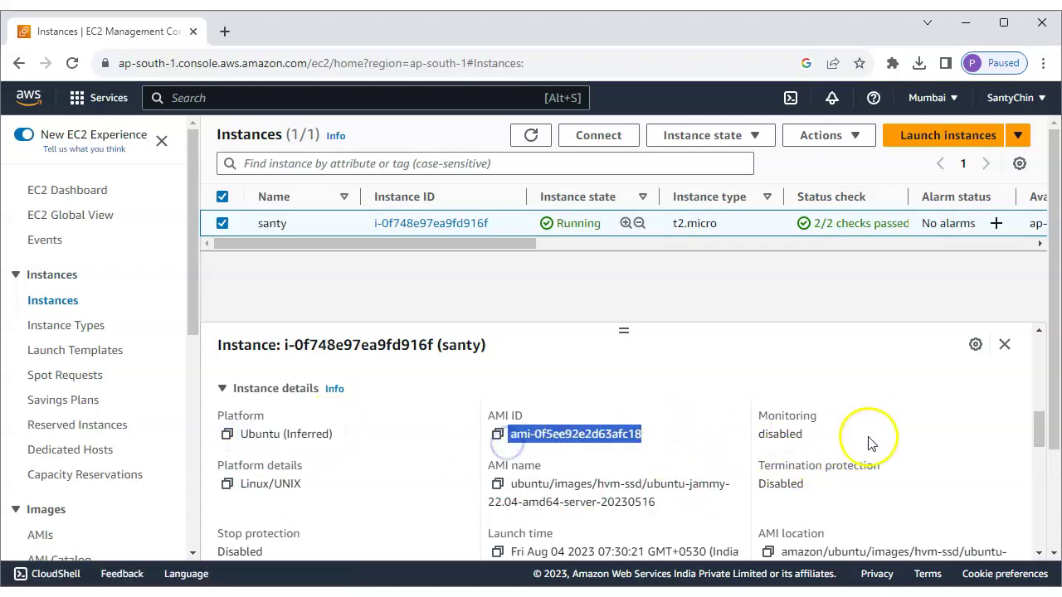
Step: Read the remaining instance details through the number of vCPUs and the capacity reservation, and return to the instance summary
scroll(755, 458, "down", 1)
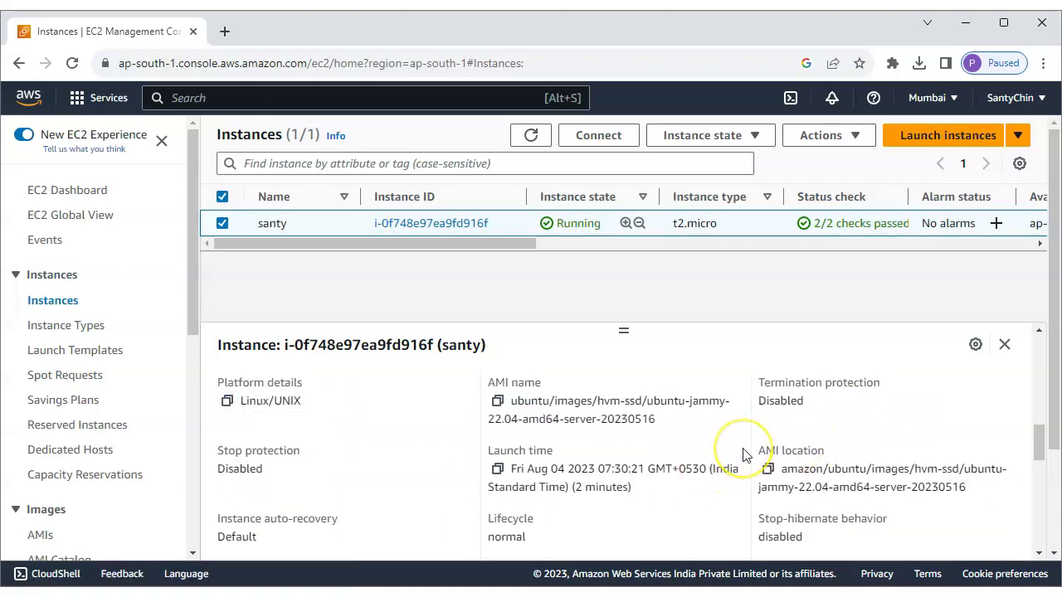
scroll(751, 456, "down", 2)
scroll(743, 455, "down", 1)
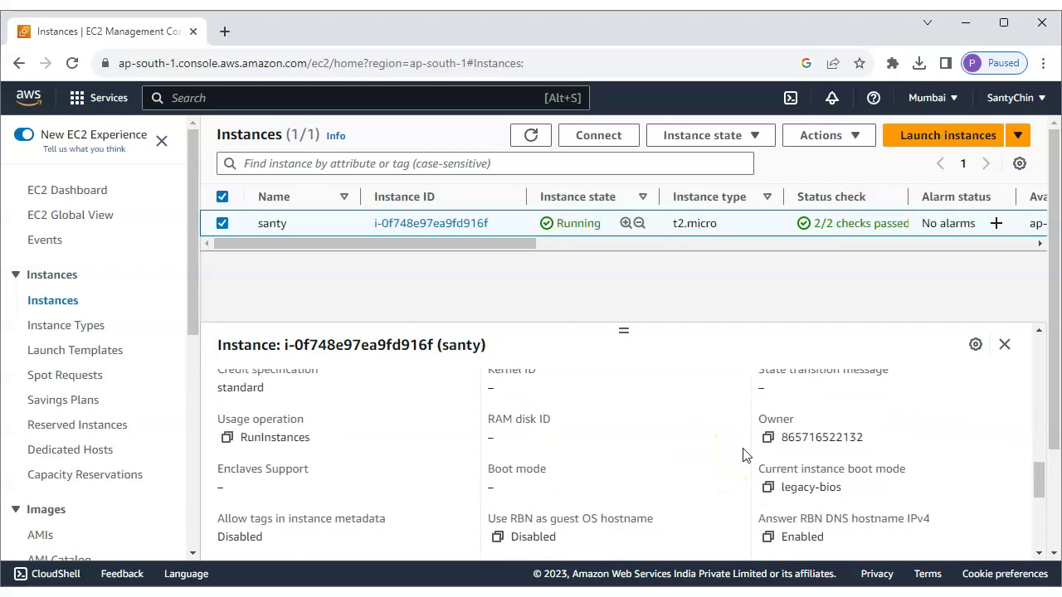
scroll(743, 456, "down", 6)
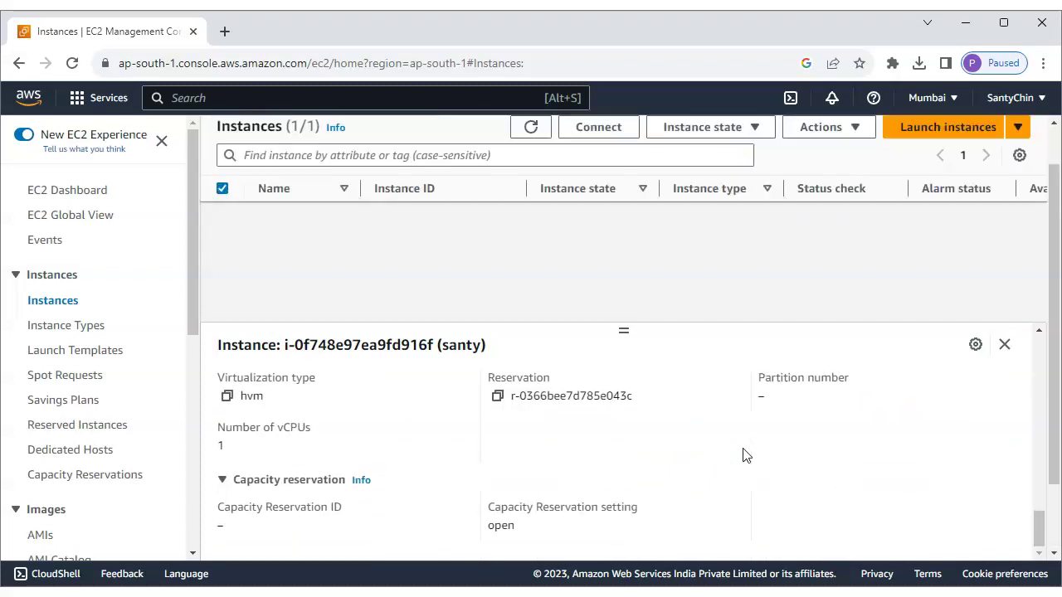
scroll(743, 455, "up", 1)
scroll(365, 497, "down", 1)
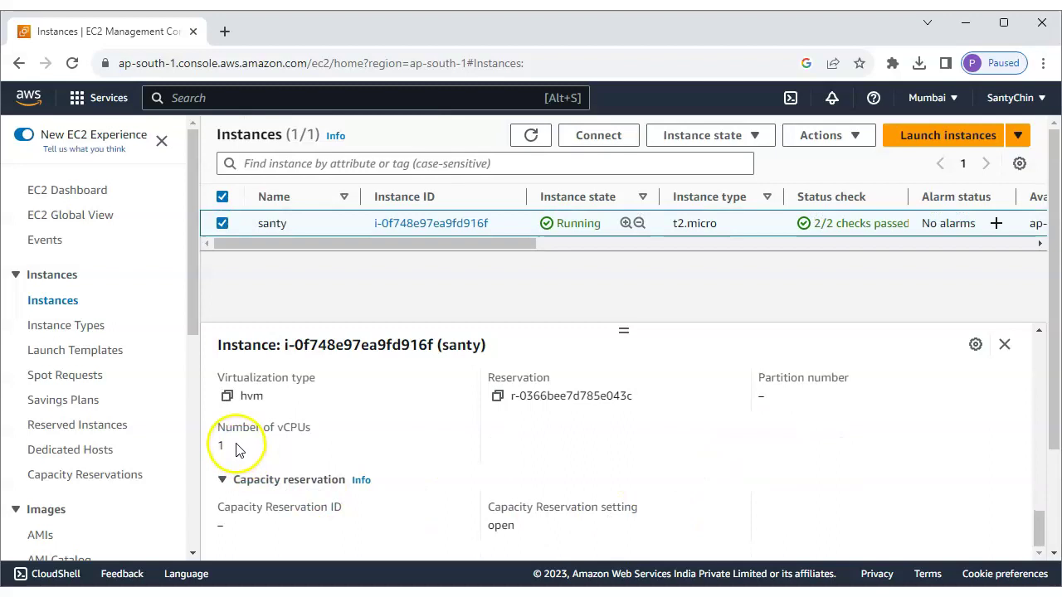
scroll(593, 460, "up", 4)
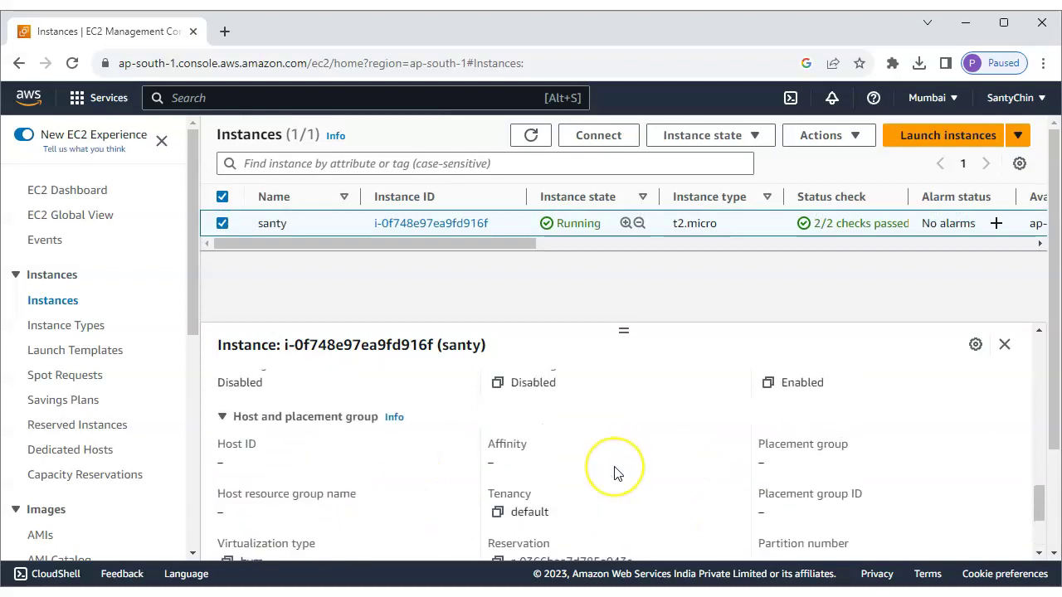
scroll(614, 473, "up", 8)
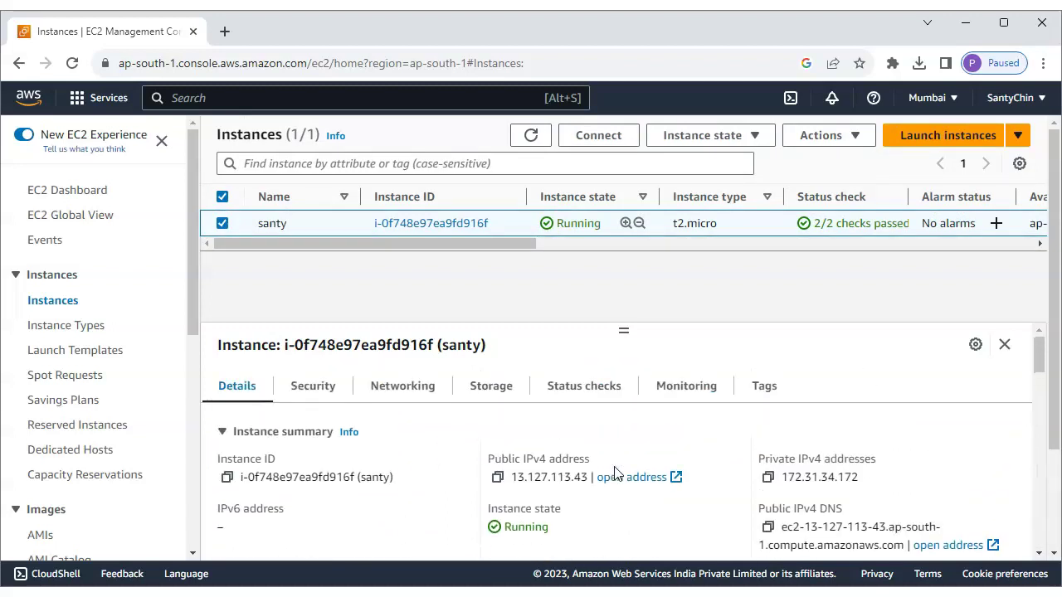
Step: Open the instance's security information and check the port ranges of its inbound rules
left_click(298, 390)
scroll(390, 461, "down", 5)
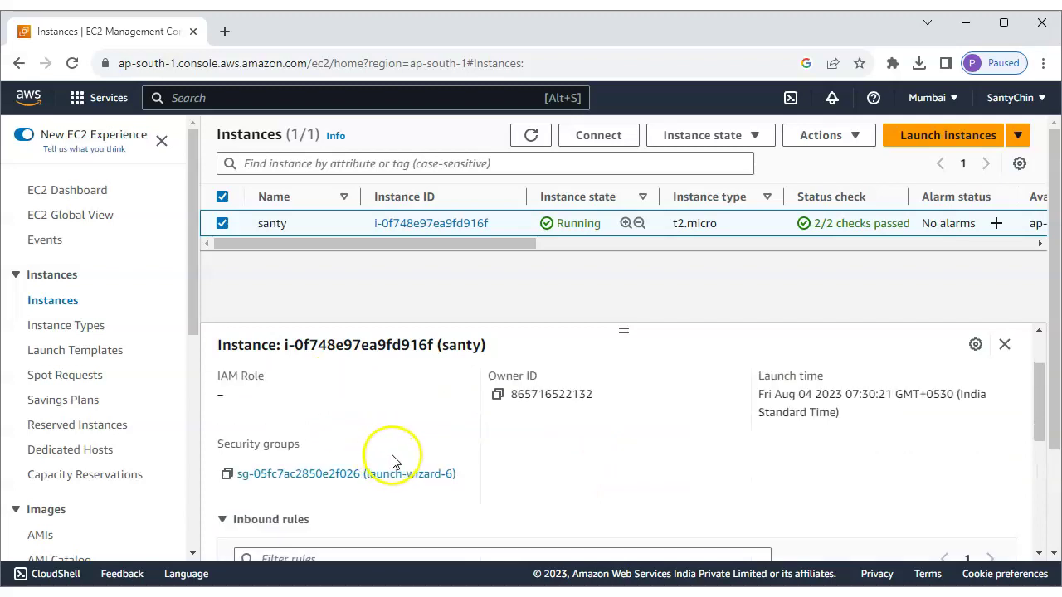
scroll(501, 469, "down", 5)
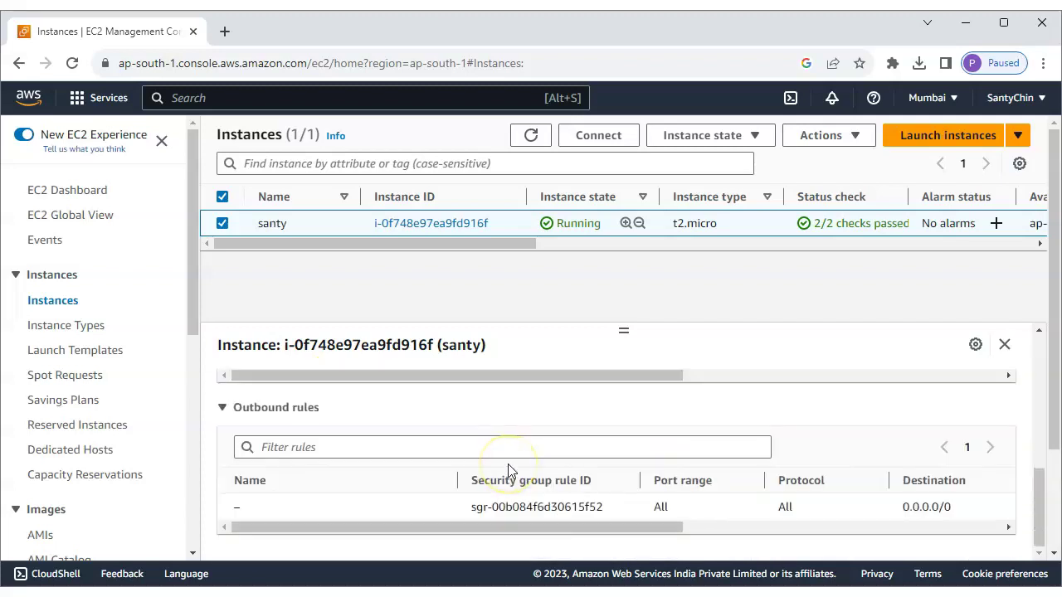
scroll(511, 473, "up", 3)
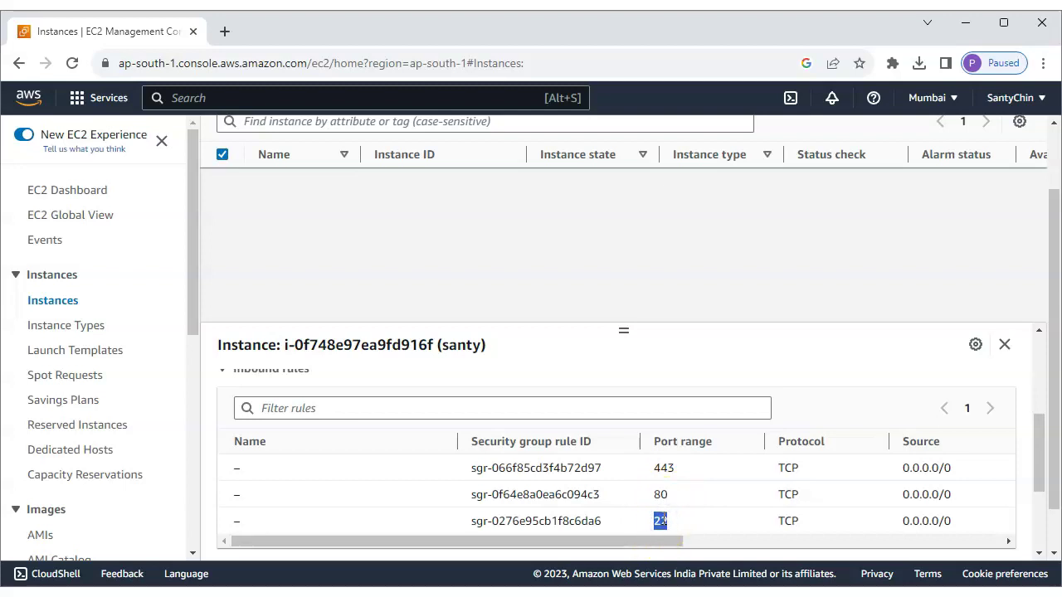
double_click(661, 495)
double_click(663, 469)
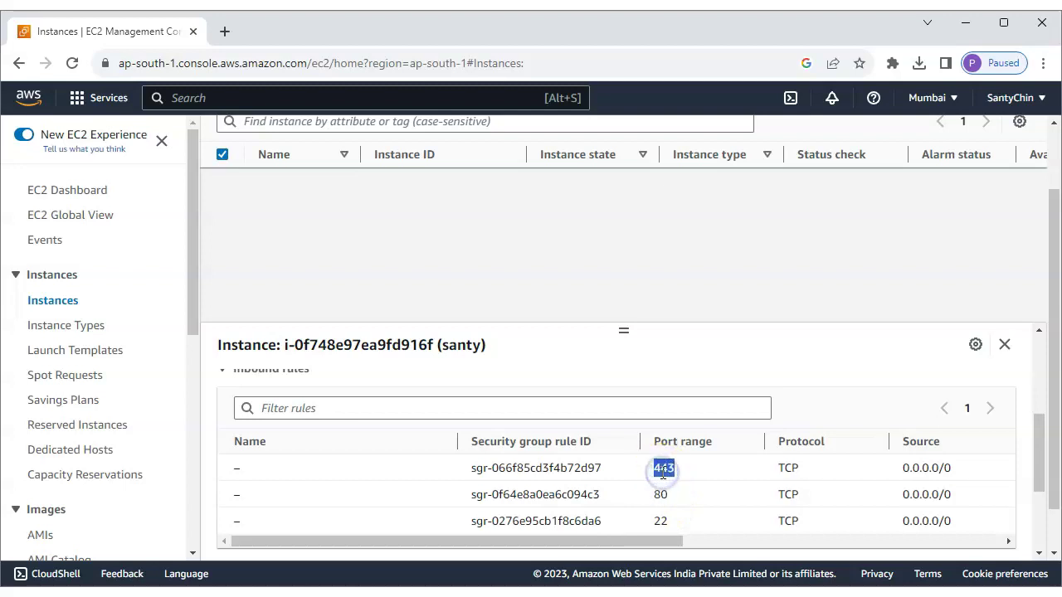
Step: Compare the instance's outbound rules with its inbound rules and check the attached security group
scroll(775, 384, "down", 5)
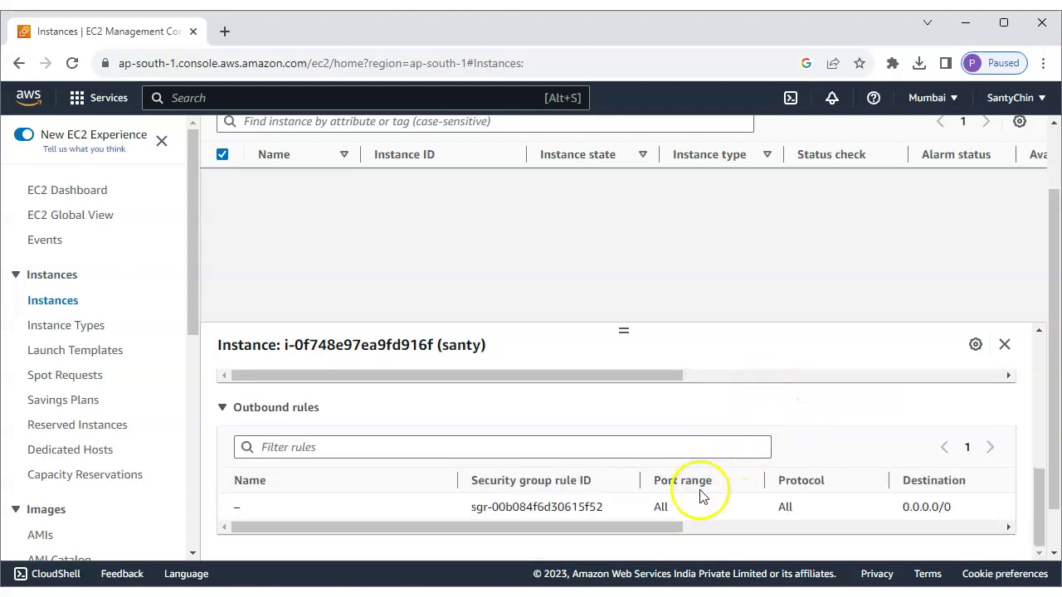
scroll(656, 474, "up", 5)
scroll(417, 457, "down", 3)
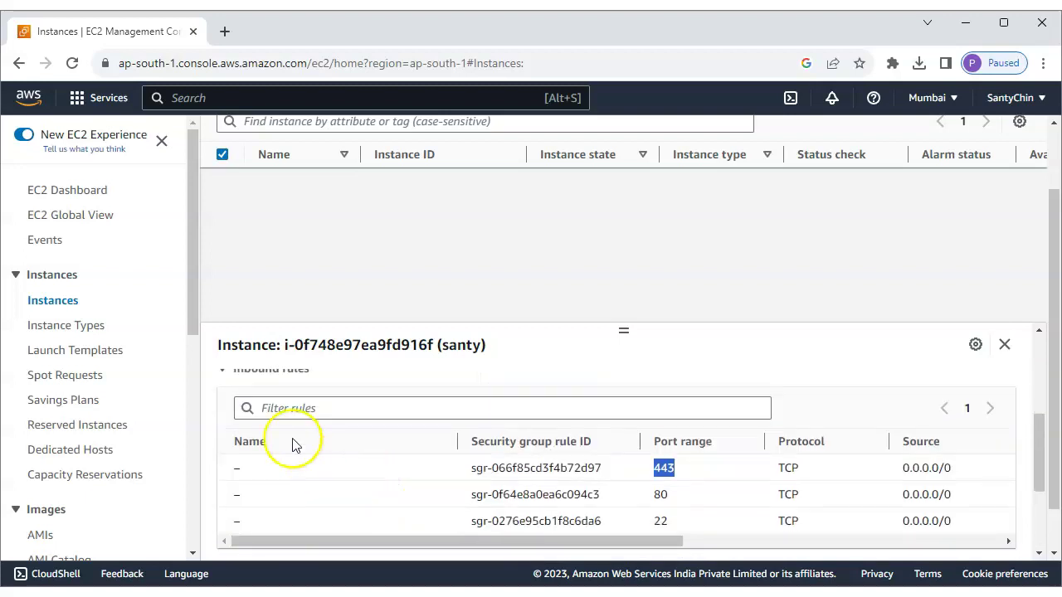
scroll(639, 473, "up", 1)
scroll(395, 511, "down", 5)
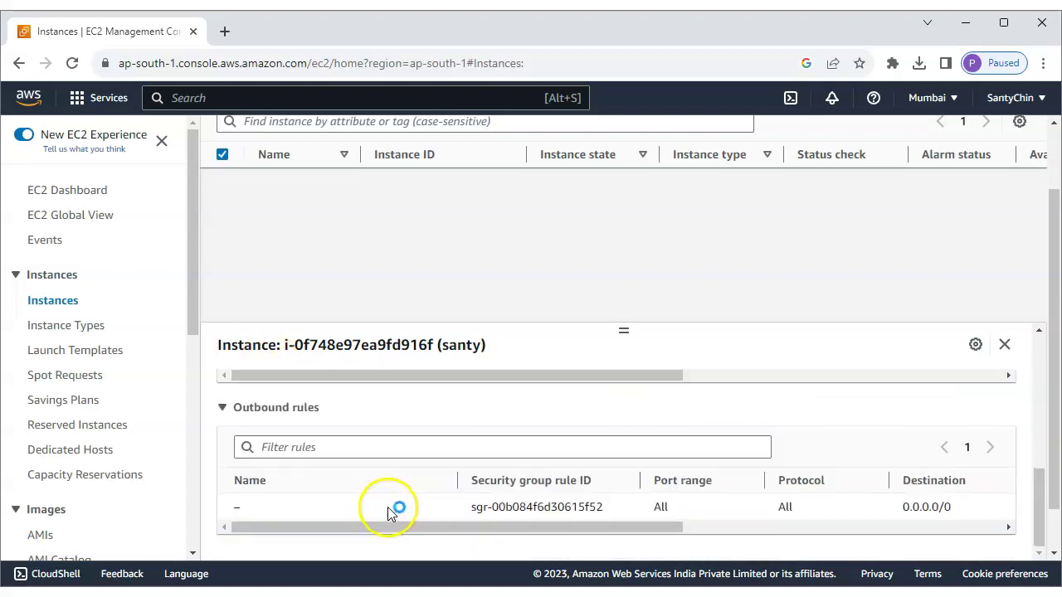
scroll(391, 498, "up", 5)
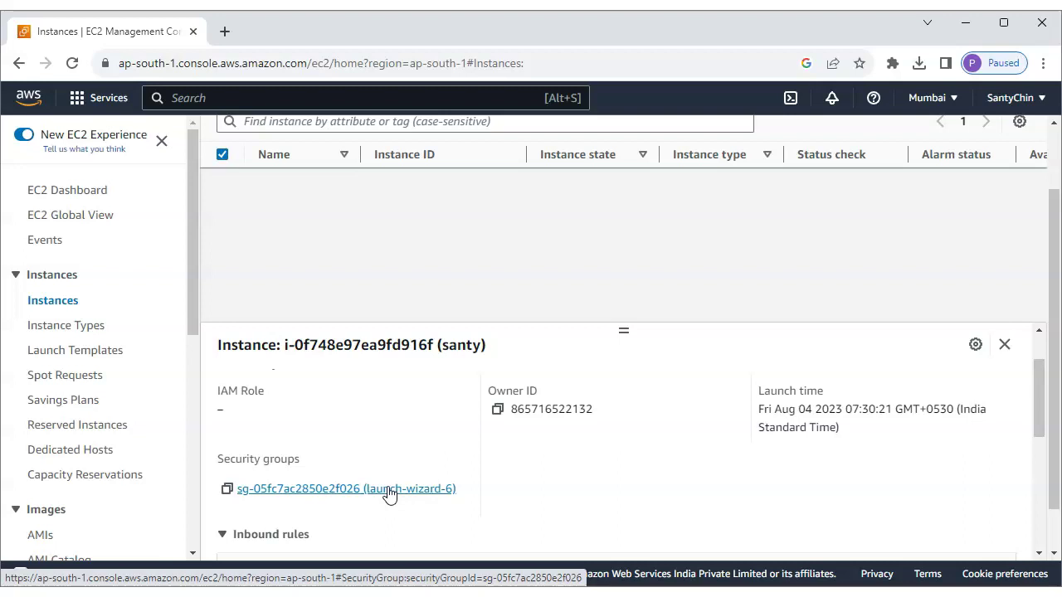
scroll(390, 495, "down", 3)
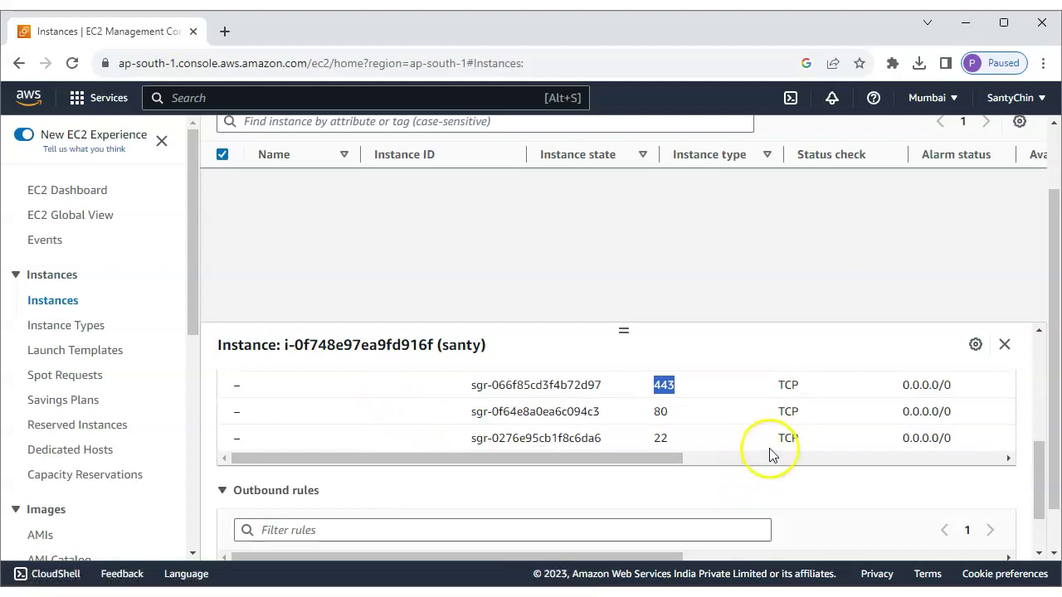
Step: Review the port ranges of the instance's inbound rules and the port range, protocol and destination of its outbound rule
scroll(768, 450, "up", 1)
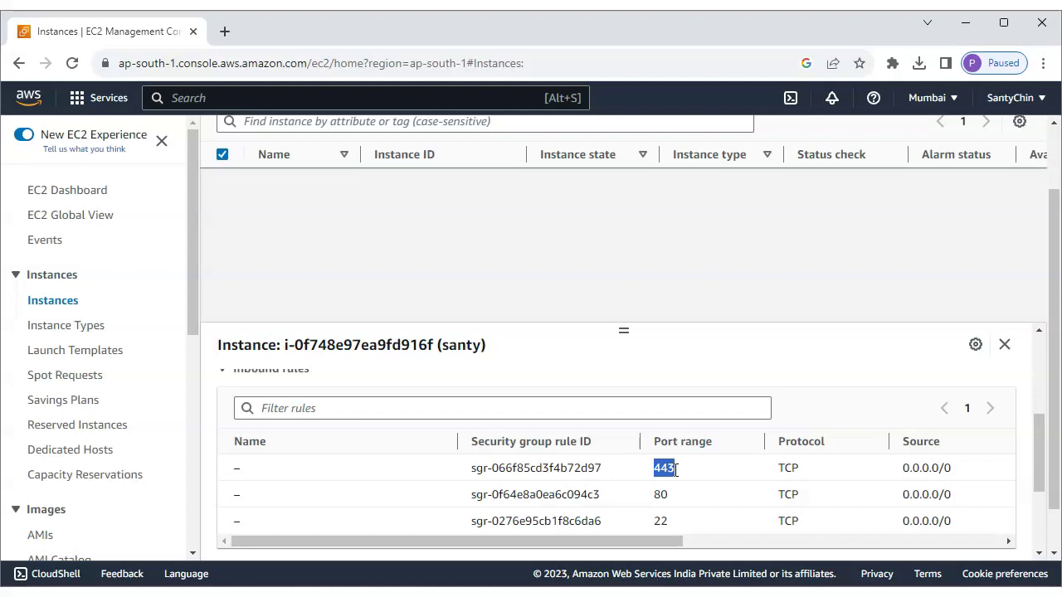
scroll(672, 481, "down", 4)
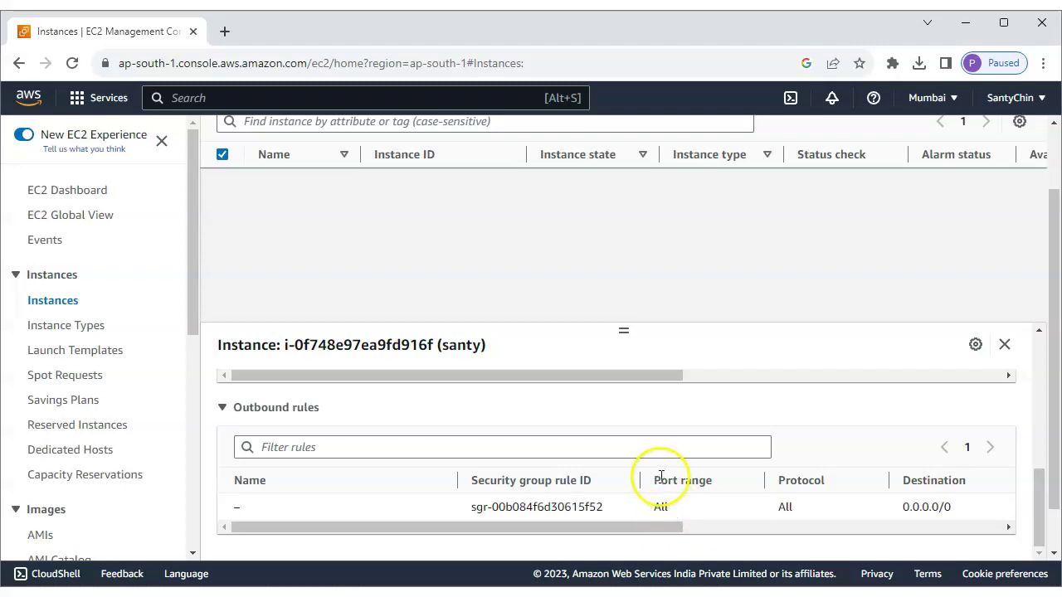
scroll(614, 460, "down", 2)
scroll(559, 443, "up", 5)
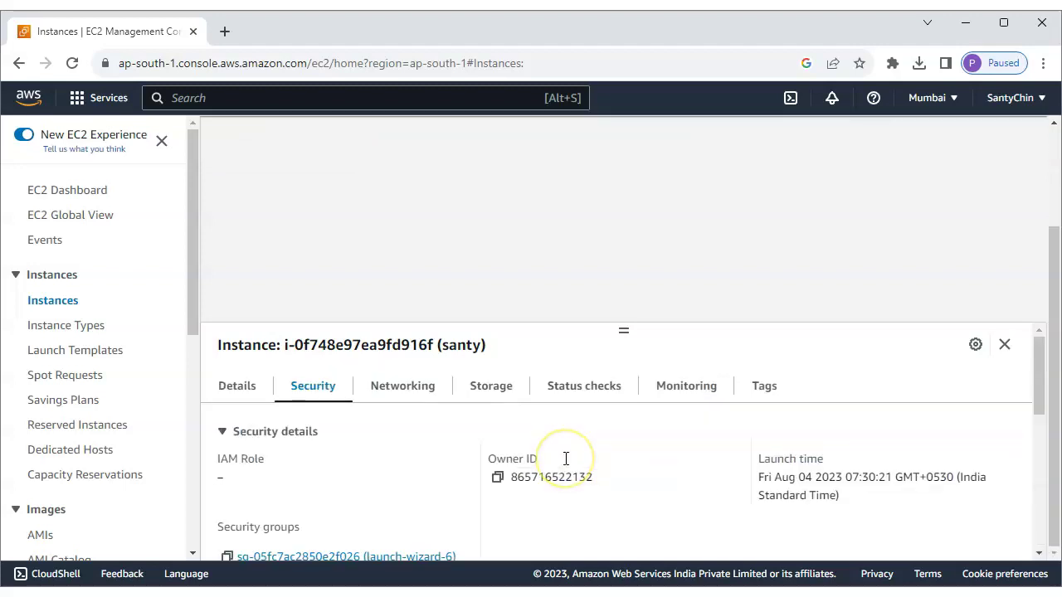
Step: Open the instance's networking information and check its IP addresses, DNS names, VPC, subnet and availability zone
scroll(699, 443, "up", 2)
left_click(413, 387)
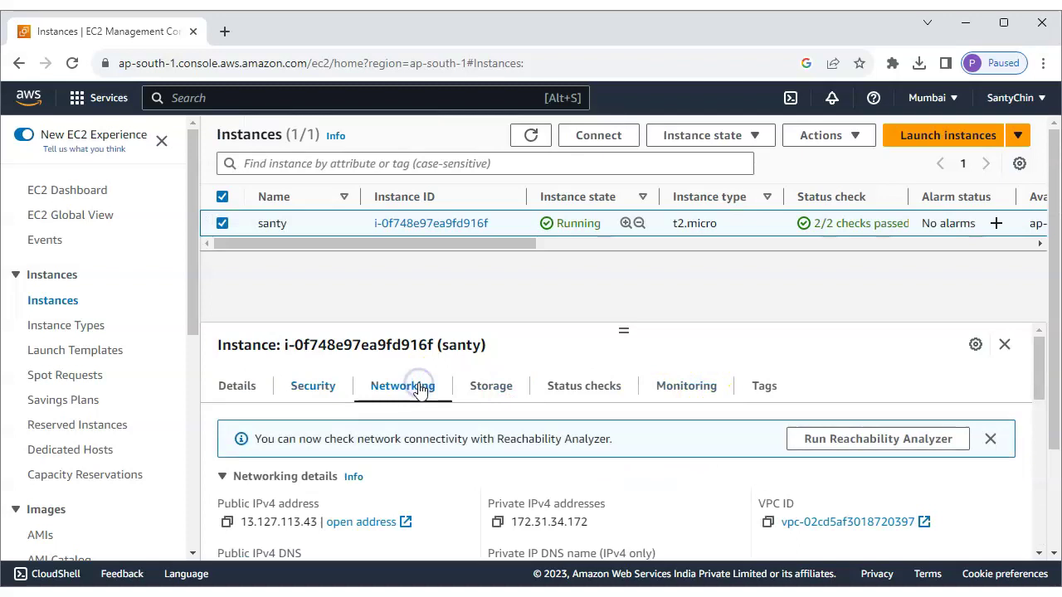
scroll(464, 490, "down", 4)
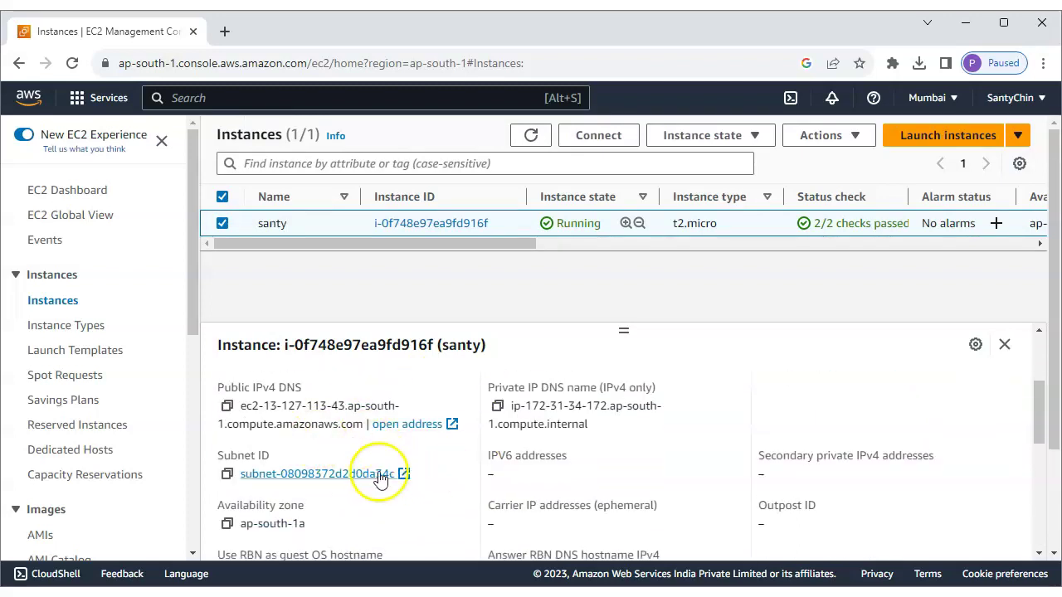
scroll(365, 468, "up", 2)
scroll(704, 498, "up", 1)
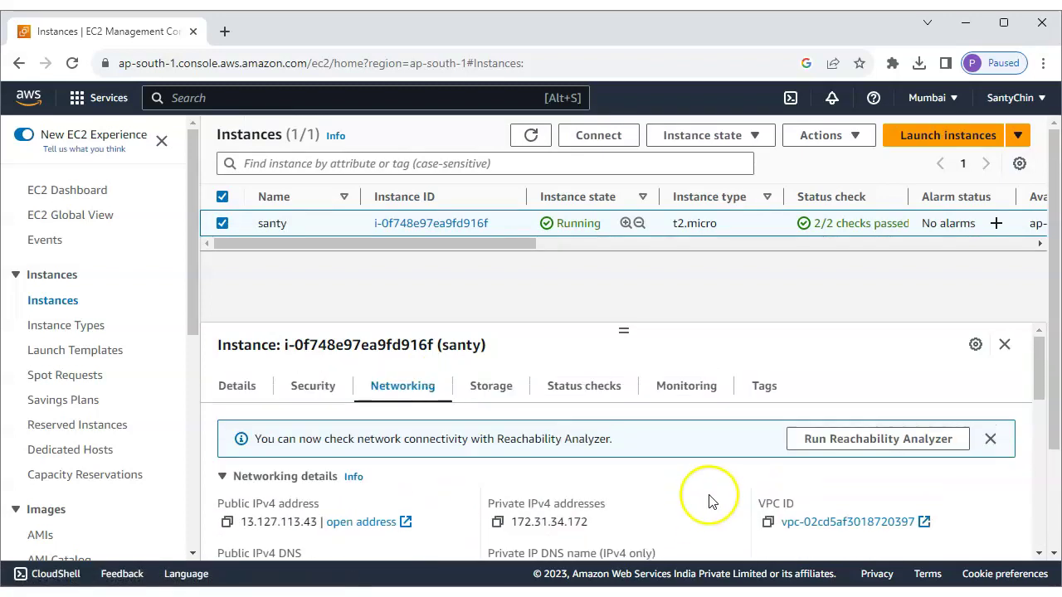
Step: Open the instance's storage information and check the root device name and root device type
left_click(490, 388)
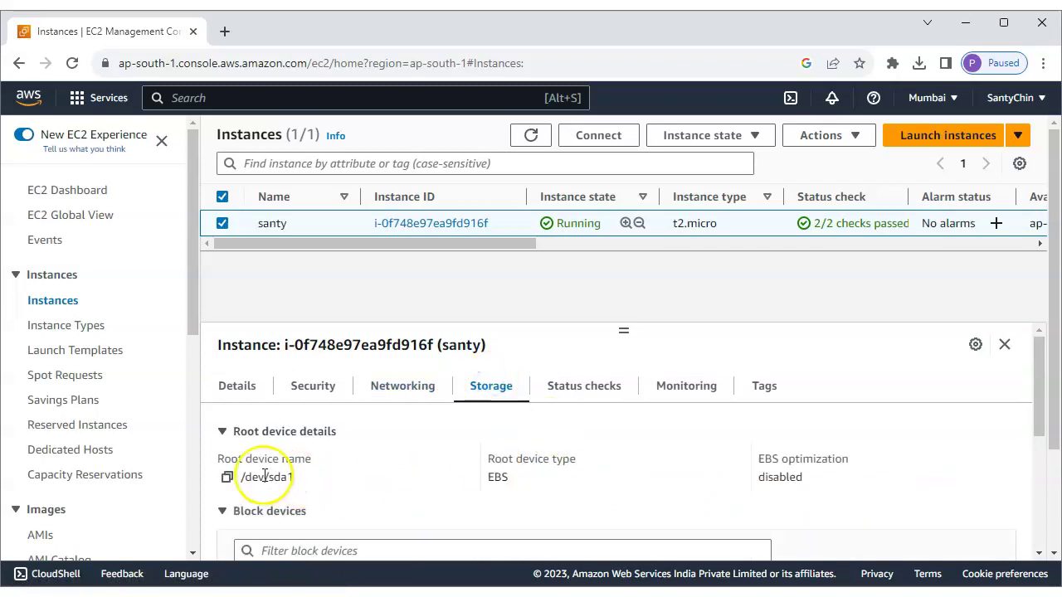
left_click_drag(296, 478, 226, 479)
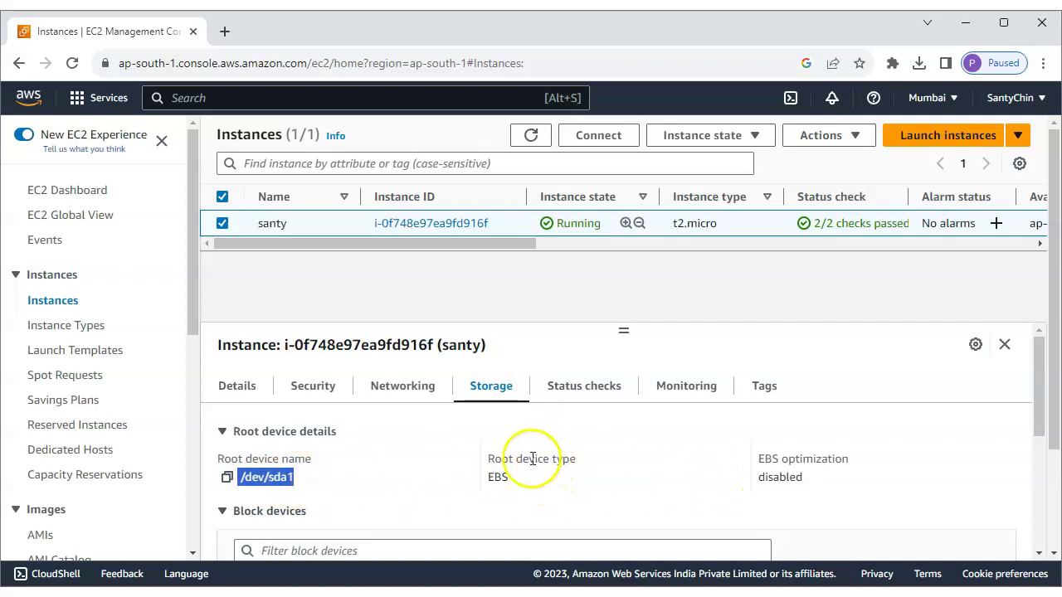
double_click(496, 475)
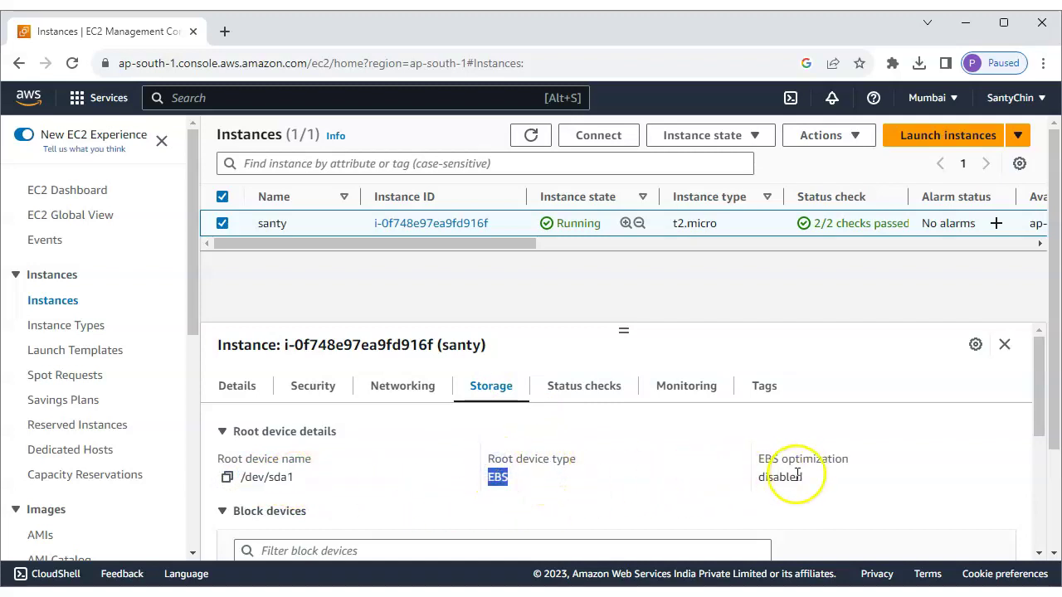
Step: Examine the attached block device's size, encryption and delete-on-termination setting, along with the recent root volume replacement tasks
scroll(830, 485, "down", 4)
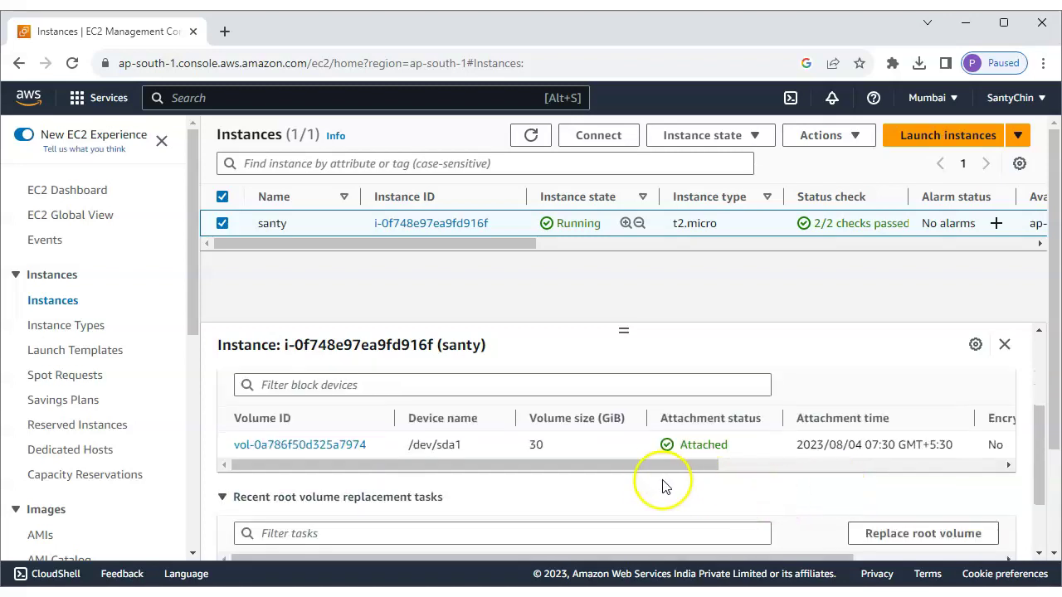
left_click_drag(554, 467, 879, 463)
scroll(568, 511, "down", 2)
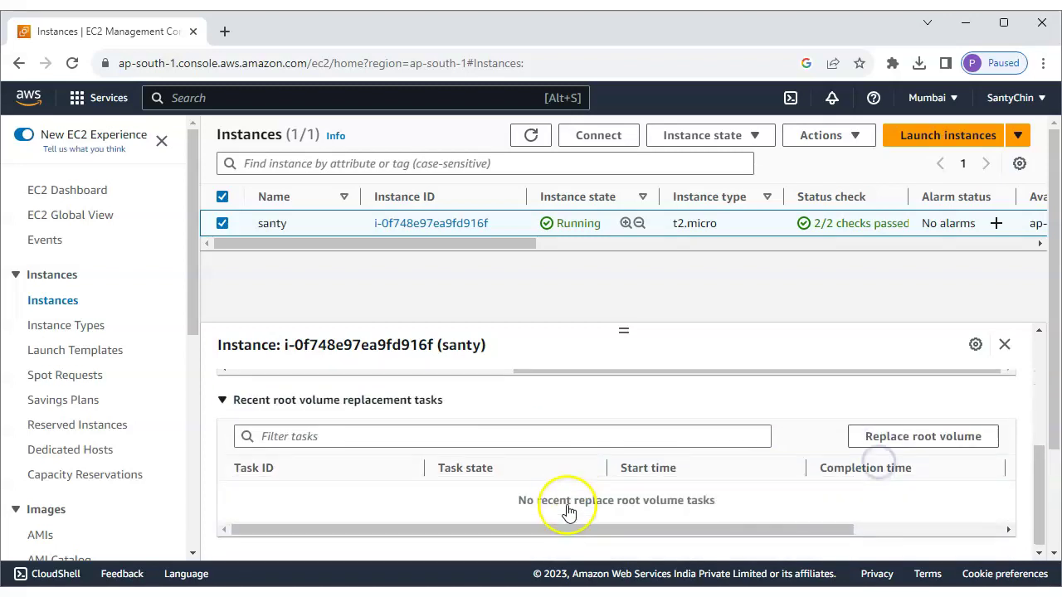
scroll(568, 512, "up", 2)
left_click(532, 428)
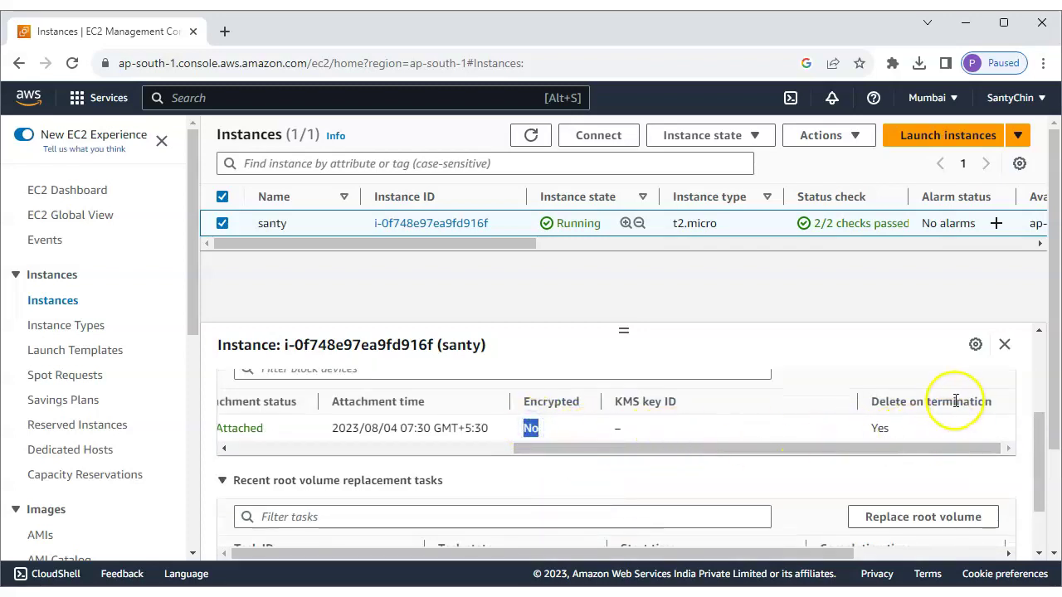
left_click_drag(908, 448, 613, 470)
Step: Open the instance's status checks and compare the system and instance reachability results with the instance list
scroll(657, 491, "up", 3)
left_click(585, 386)
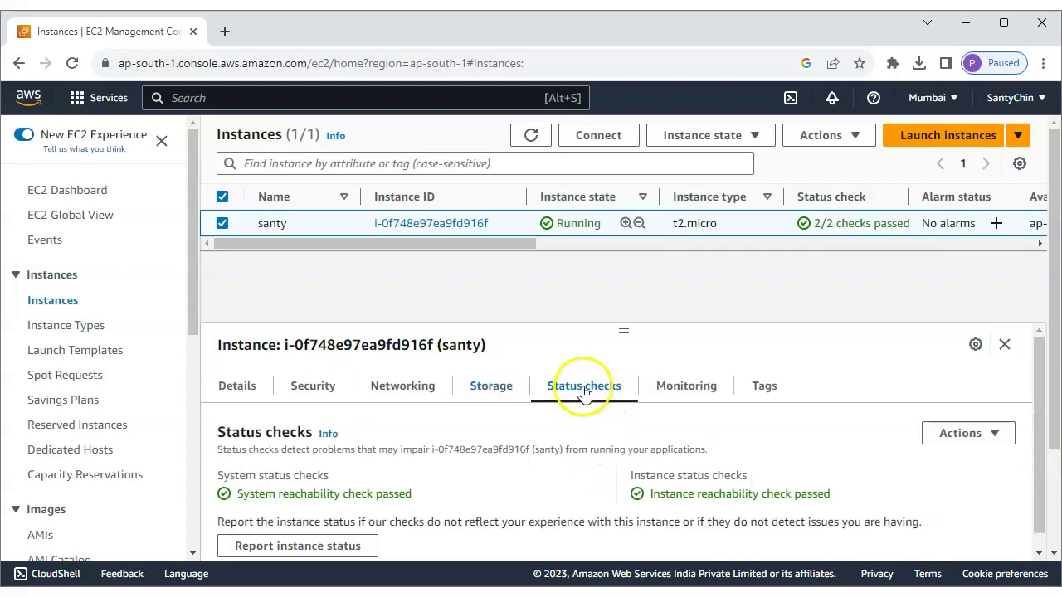
scroll(386, 470, "down", 1)
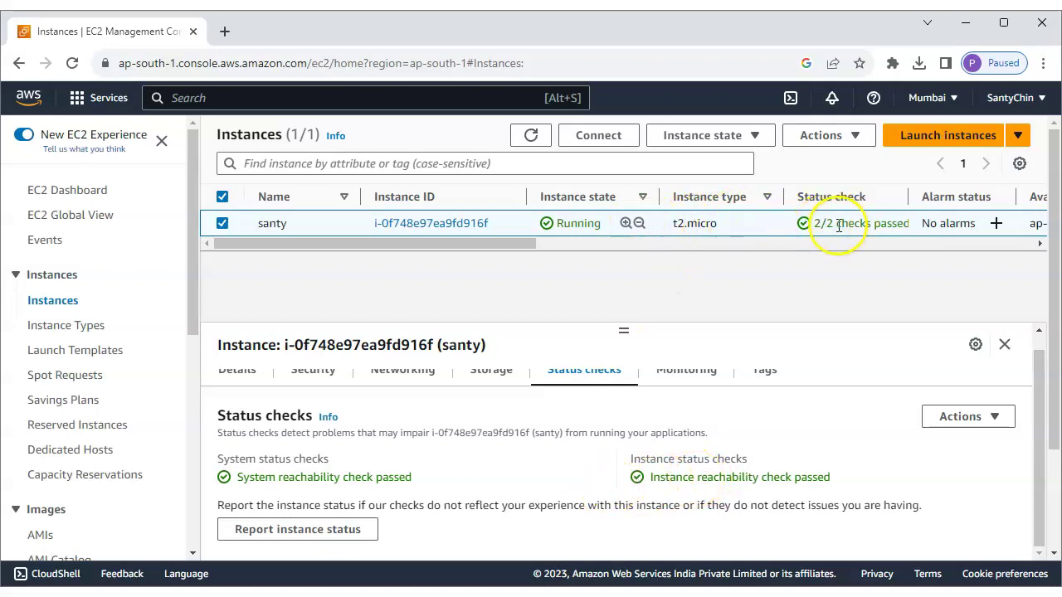
scroll(706, 420, "up", 1)
Step: Open the instance's monitoring information and look over the CPU, status check and network graphs and the time range options
scroll(706, 421, "up", 1)
left_click(691, 387)
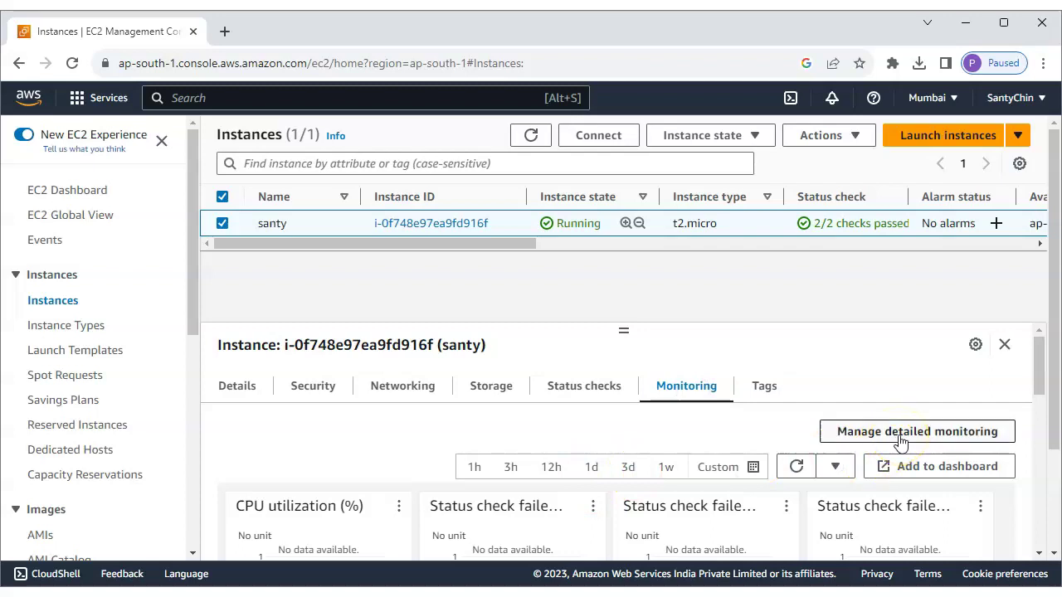
scroll(348, 481, "down", 2)
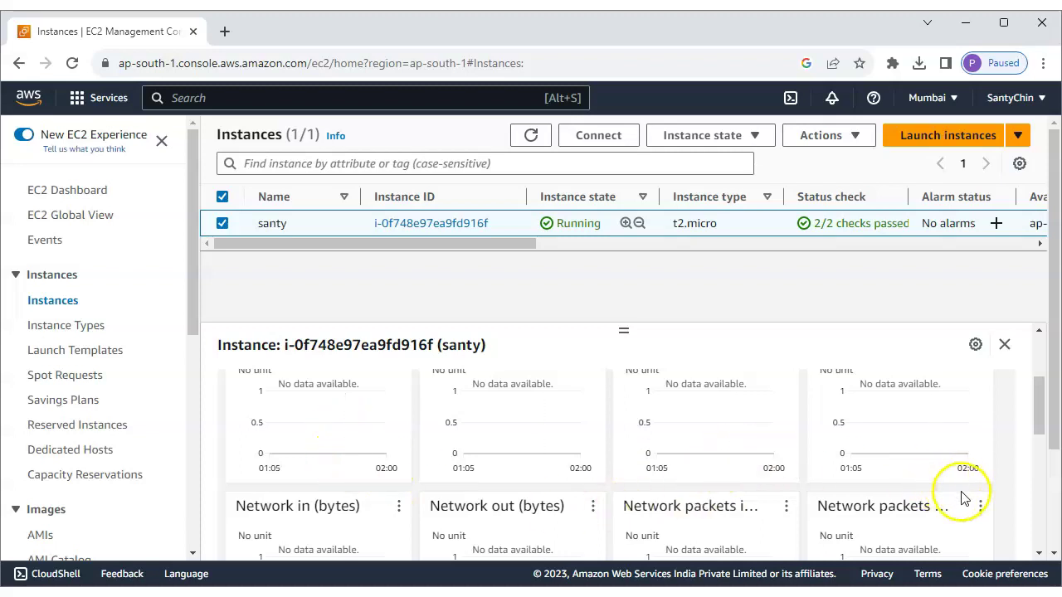
scroll(869, 520, "down", 1)
scroll(407, 509, "up", 3)
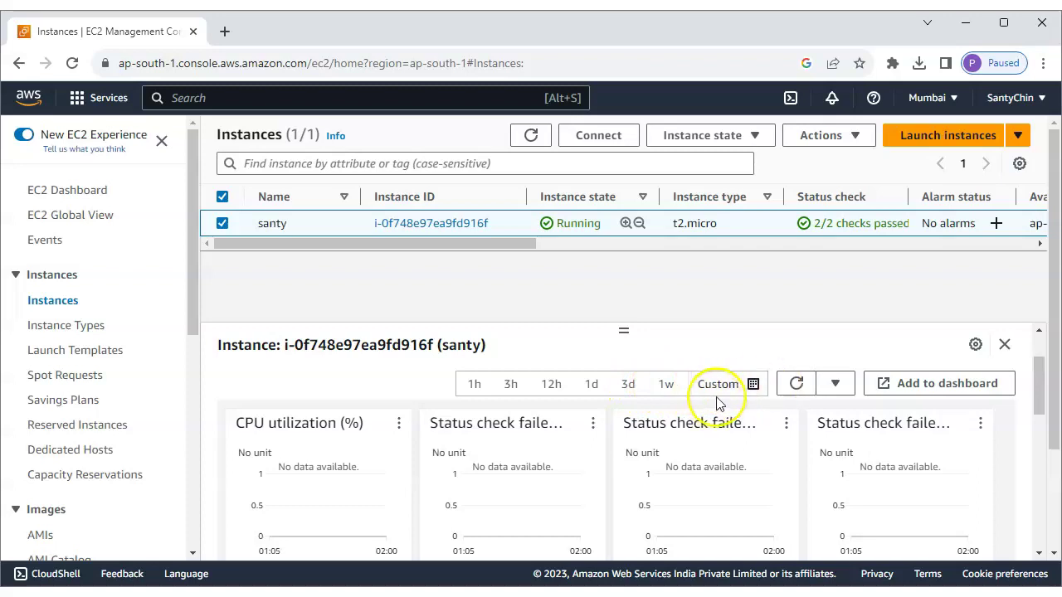
Step: Open the instance's tags and check their keys and values
scroll(782, 429, "up", 2)
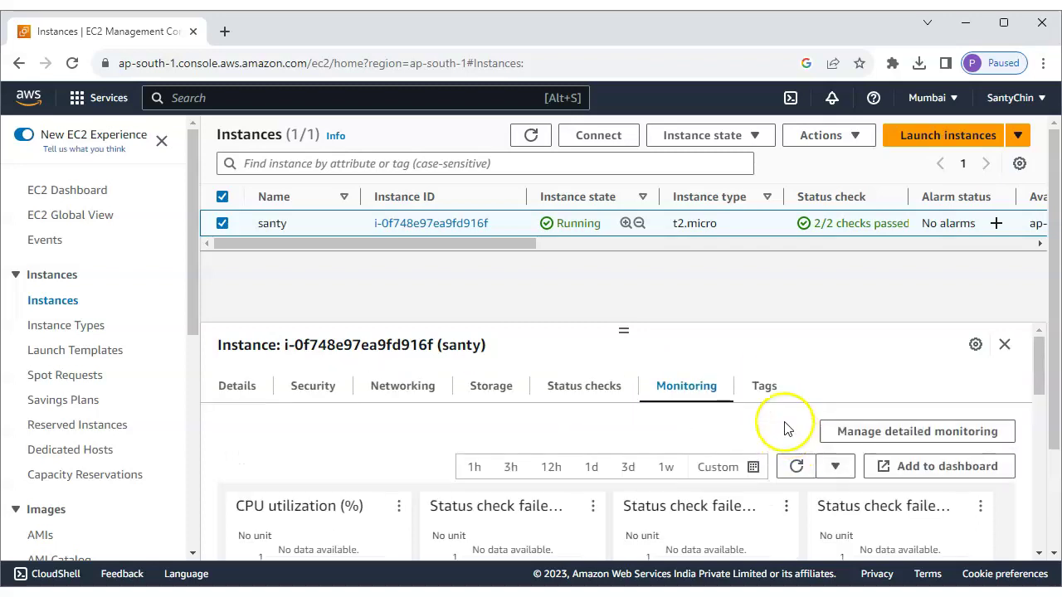
left_click(771, 386)
scroll(574, 479, "down", 1)
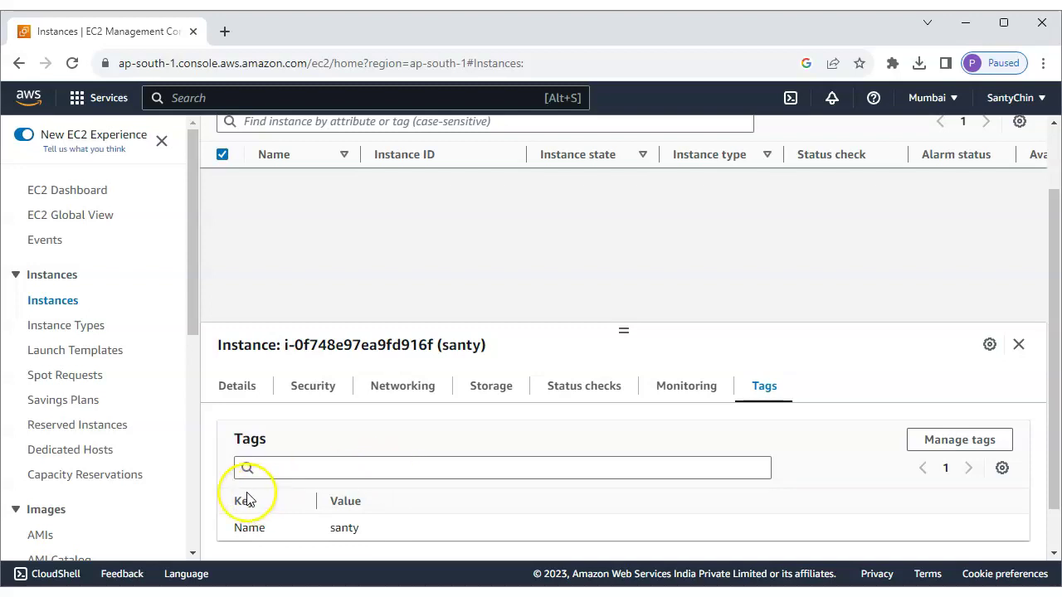
Step: Look through the remaining EC2 resource categories and open the Load Balancers page
scroll(113, 415, "down", 1)
scroll(114, 419, "down", 2)
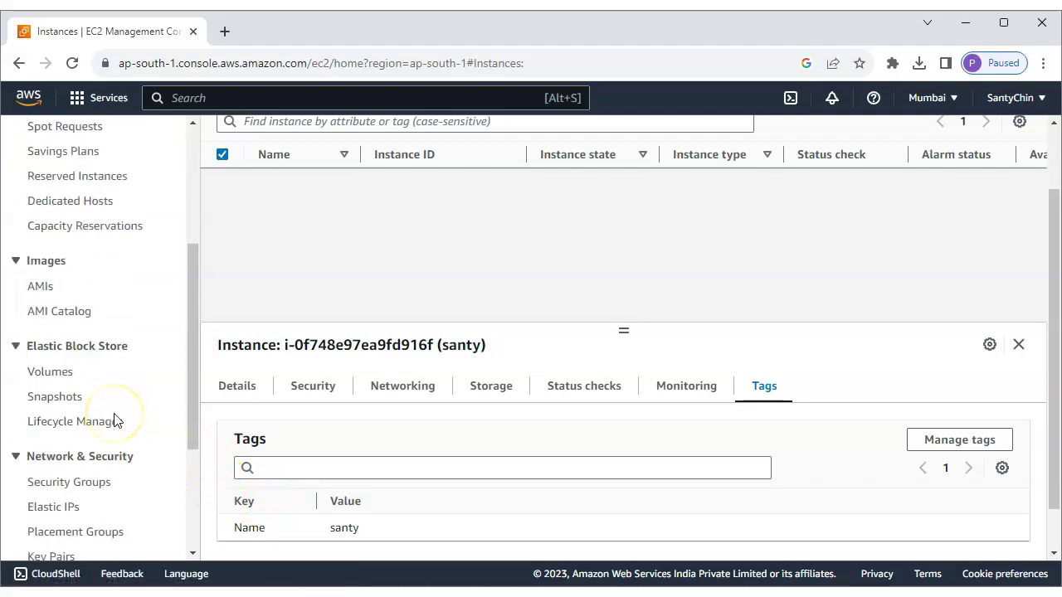
scroll(116, 420, "down", 2)
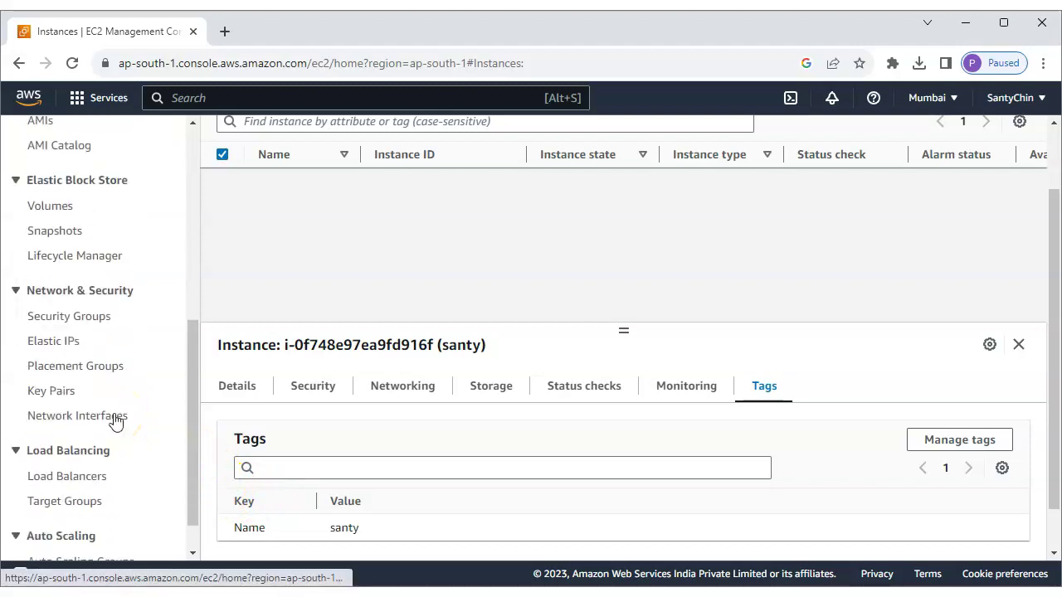
scroll(100, 425, "down", 1)
left_click(75, 433)
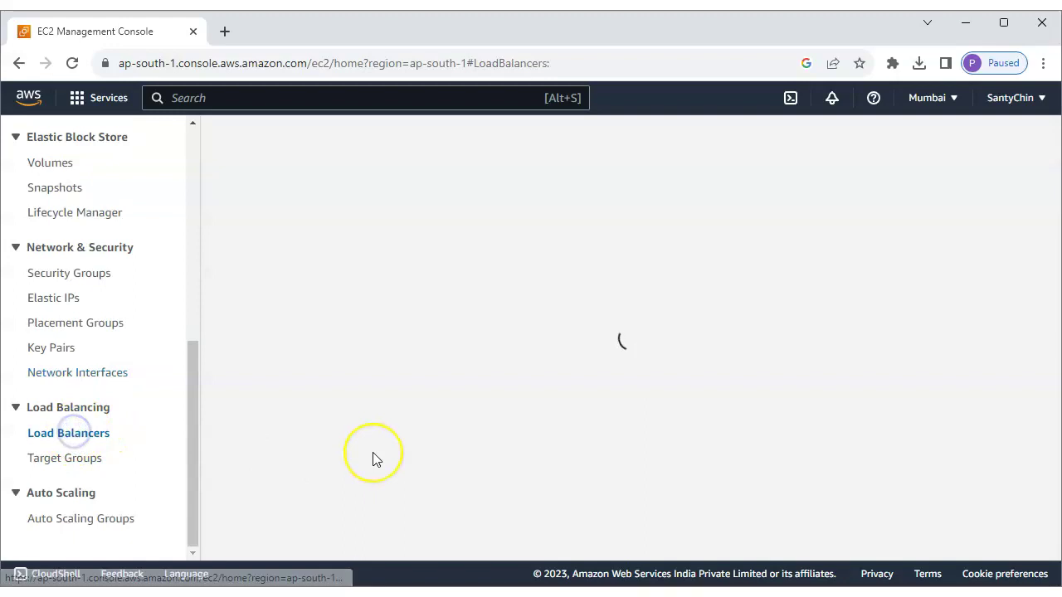